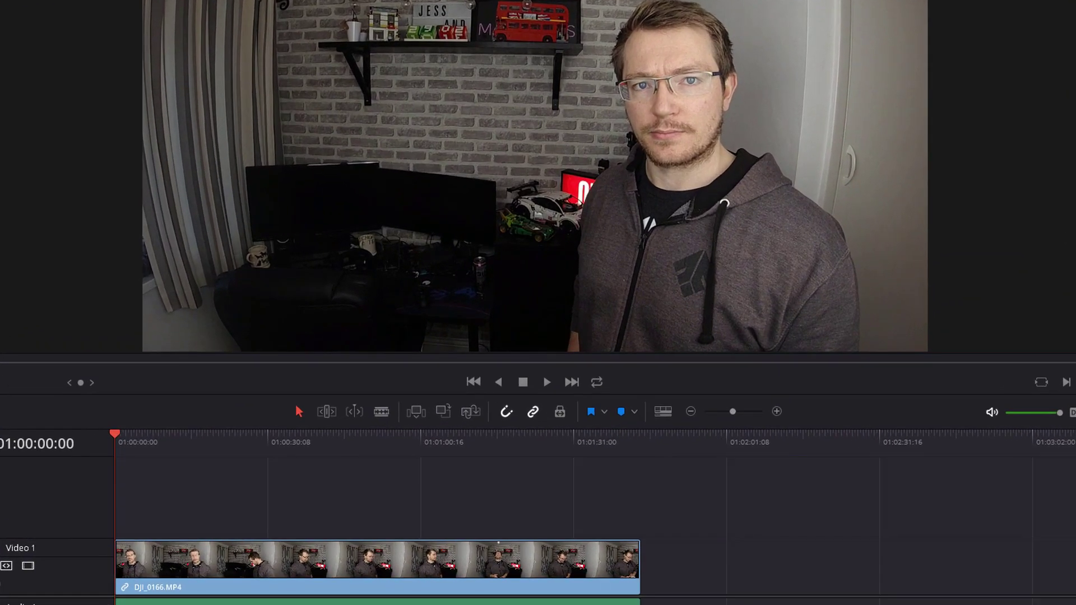
- Play and skim through DJI_0166.MP4 from about four seconds in, past 01:01:16, to 01:01:20:15
{"action": "key", "text": "shift+9"}
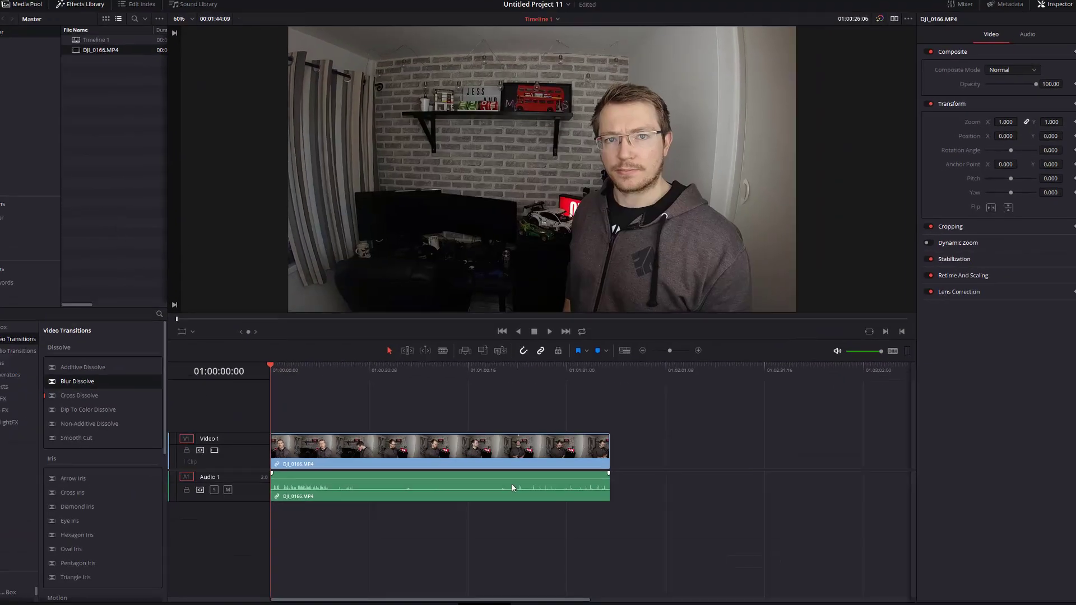
{"action": "left_click", "coordinate": [297, 368]}
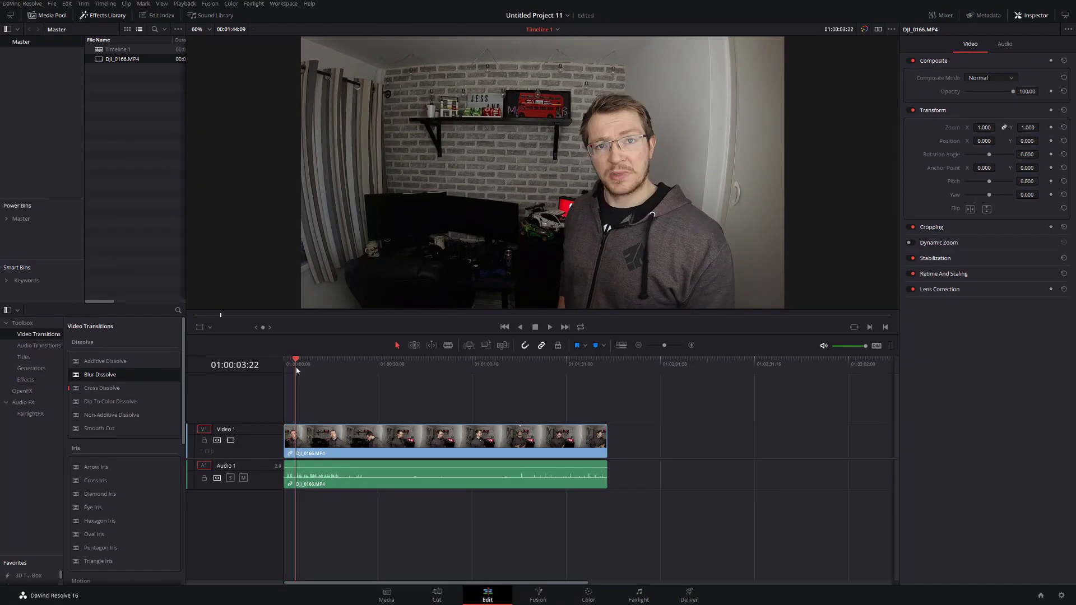
{"action": "key", "text": "space"}
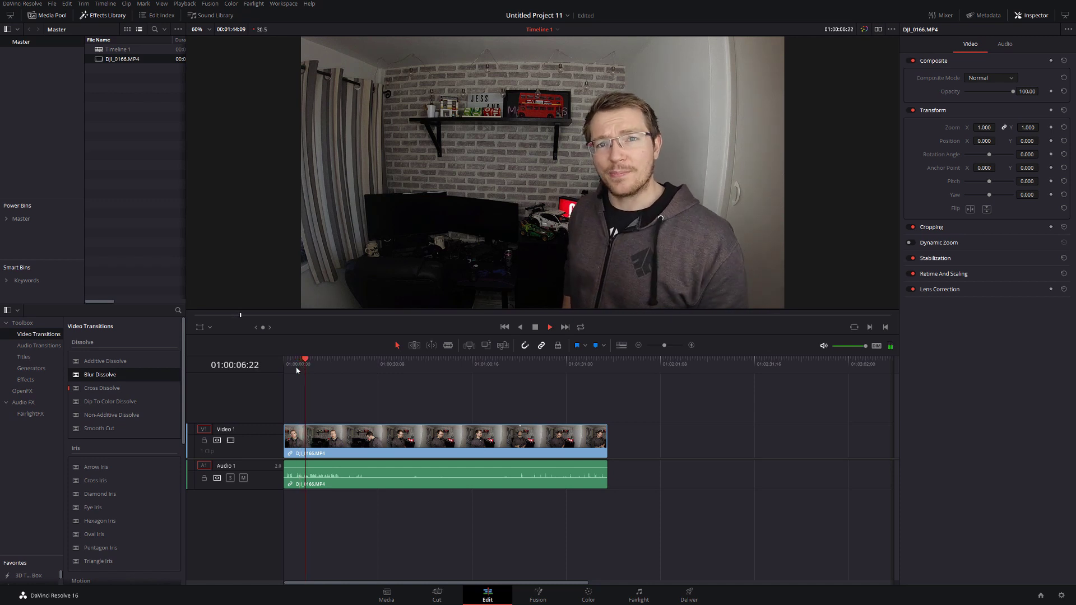
{"action": "key", "text": "space"}
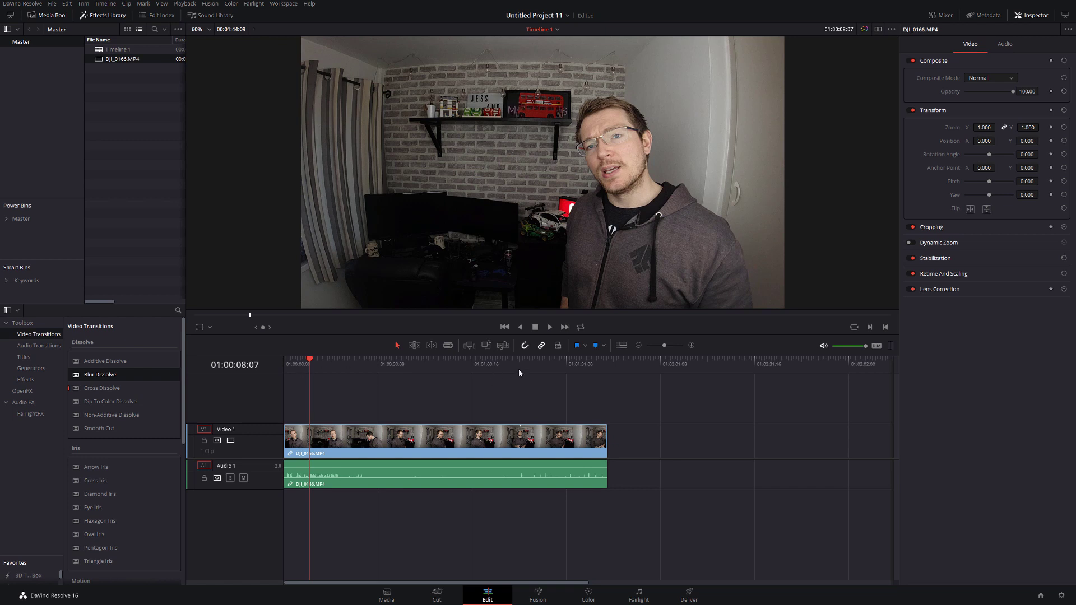
{"action": "mouse_move", "coordinate": [525, 368]}
{"action": "left_mouse_down"}
{"action": "mouse_move", "coordinate": [533, 362]}
{"action": "mouse_move", "coordinate": [516, 363]}
{"action": "left_mouse_up"}
{"action": "key", "text": "space"}
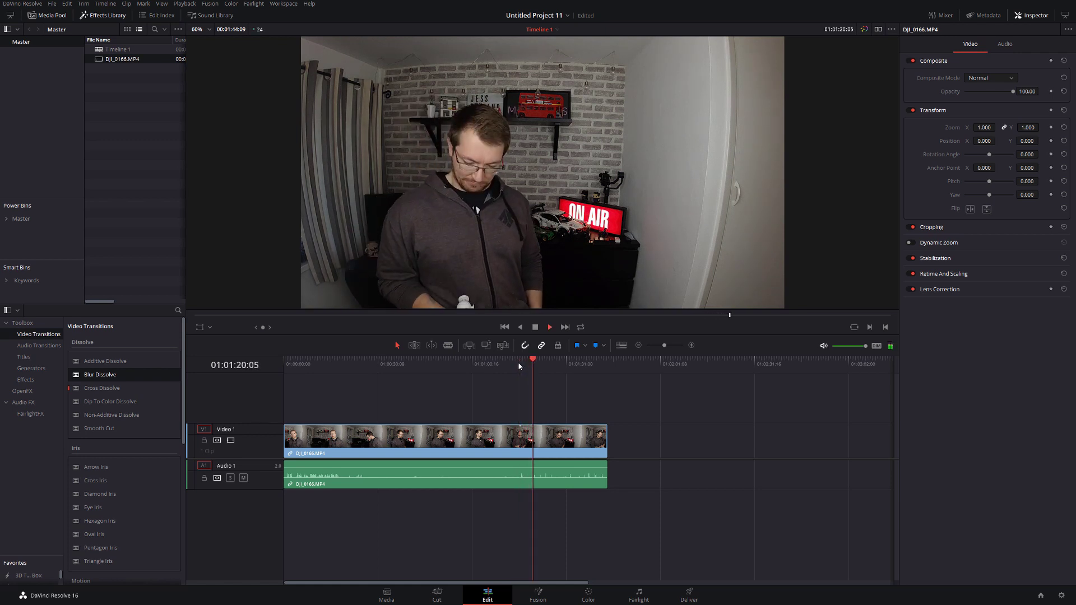
{"action": "key", "text": "space"}
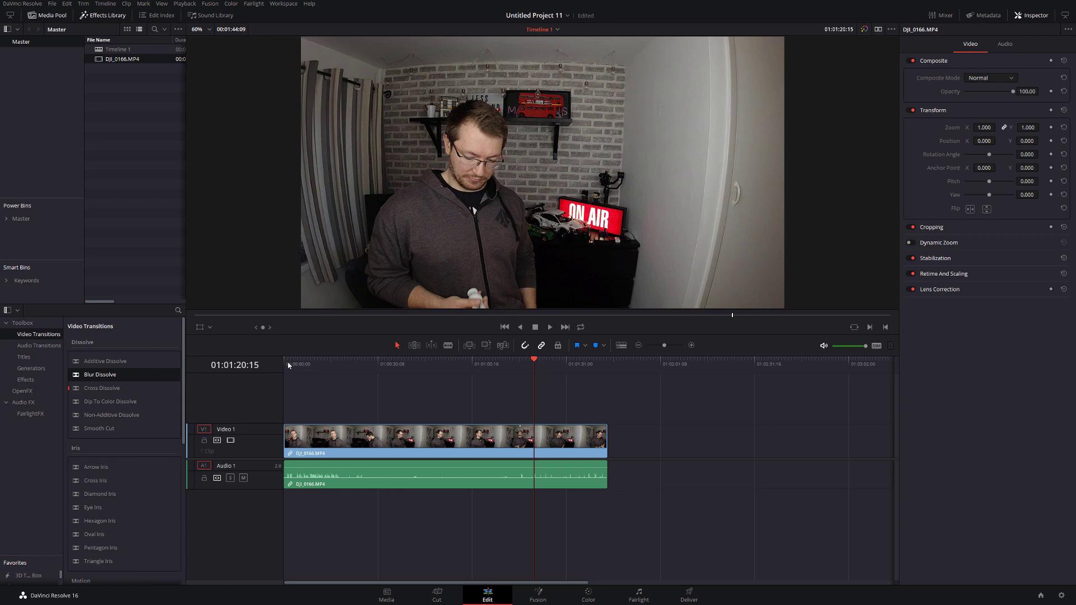
{"action": "left_click_drag", "start_coordinate": [288, 365], "coordinate": [340, 359]}
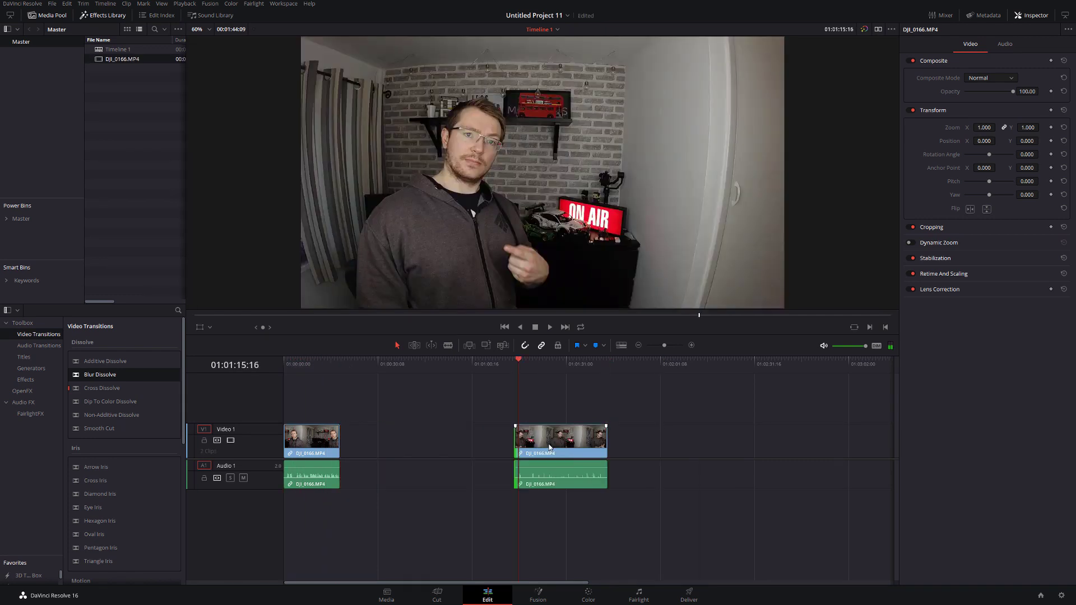
- Close the gap between the two clip pieces and lift the first piece onto Video 2
{"action": "left_click_drag", "start_coordinate": [549, 446], "coordinate": [405, 446]}
{"action": "left_click", "coordinate": [303, 438]}
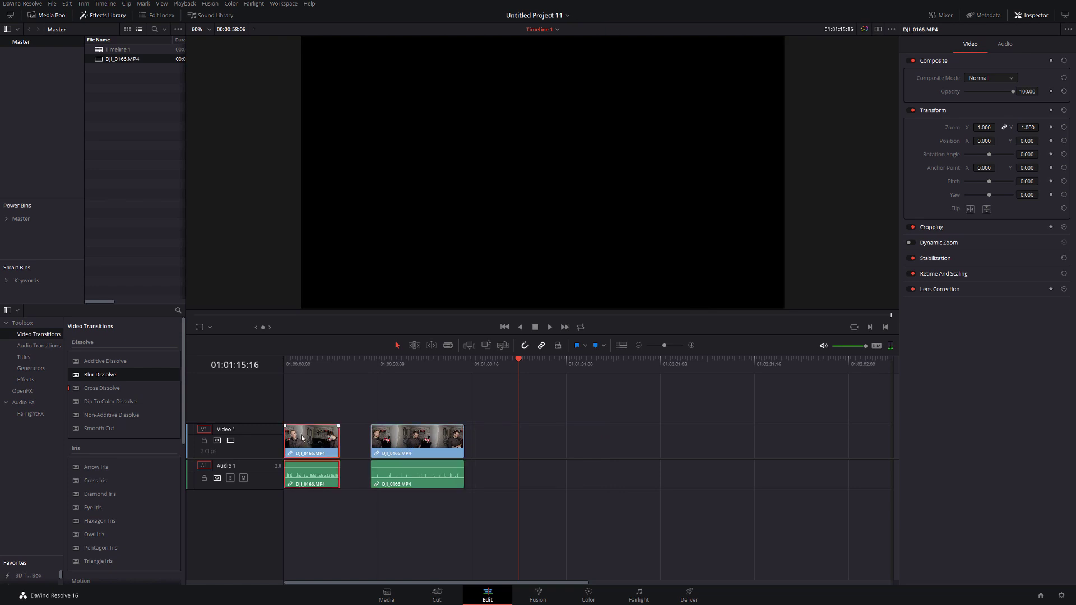
{"action": "left_click", "coordinate": [417, 453]}
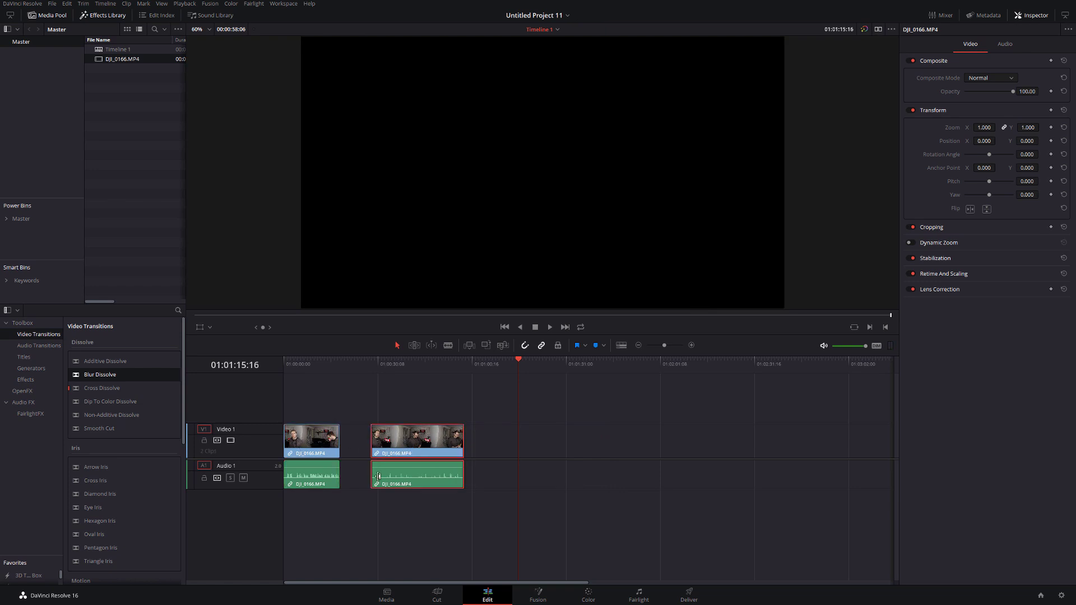
{"action": "left_click", "coordinate": [296, 444]}
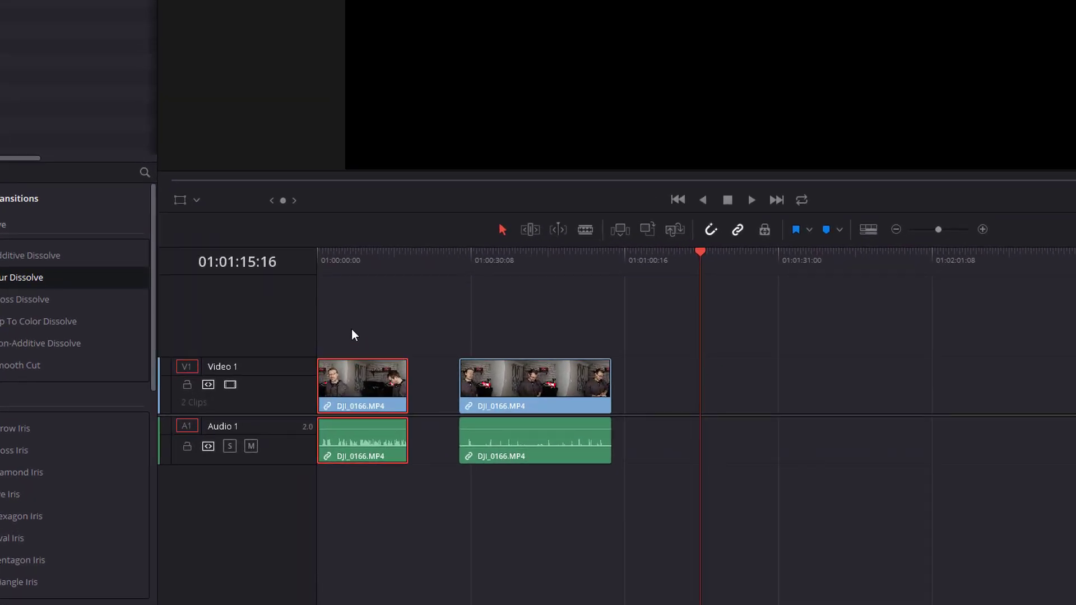
{"action": "left_click_drag", "start_coordinate": [345, 392], "coordinate": [342, 338]}
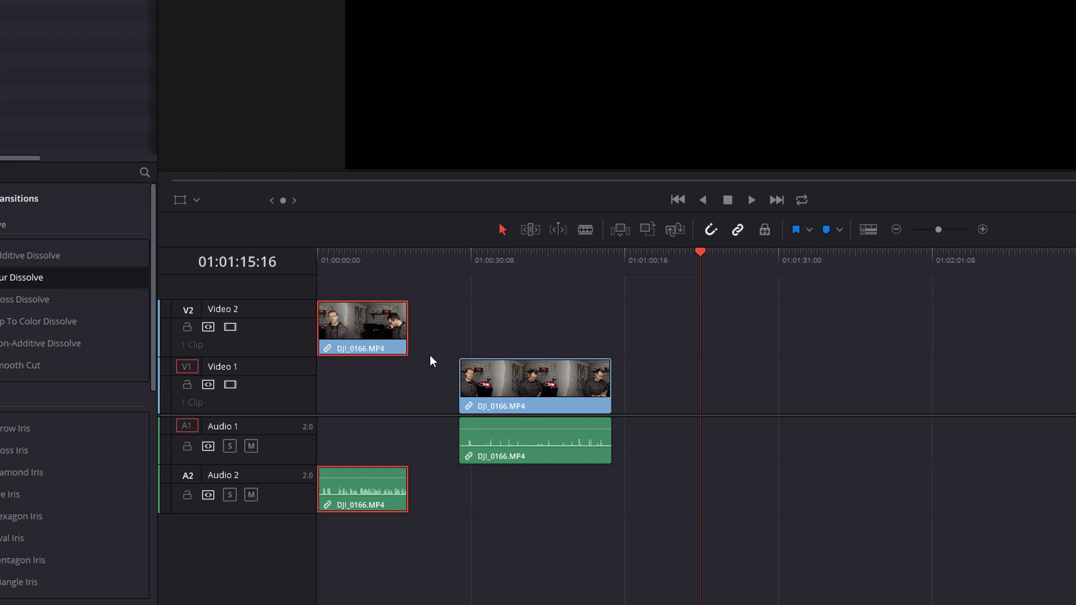
- Move the Video 1 piece to the timeline start, fit both clips in view and play
{"action": "left_click_drag", "start_coordinate": [530, 384], "coordinate": [392, 381]}
{"action": "left_click", "coordinate": [359, 331]}
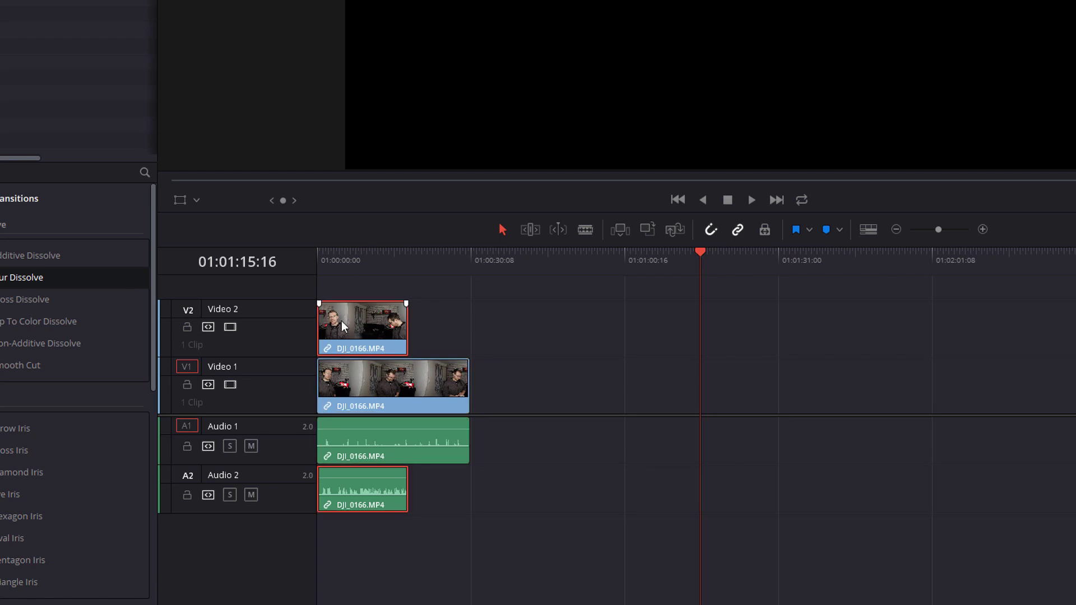
{"action": "left_click", "coordinate": [347, 384]}
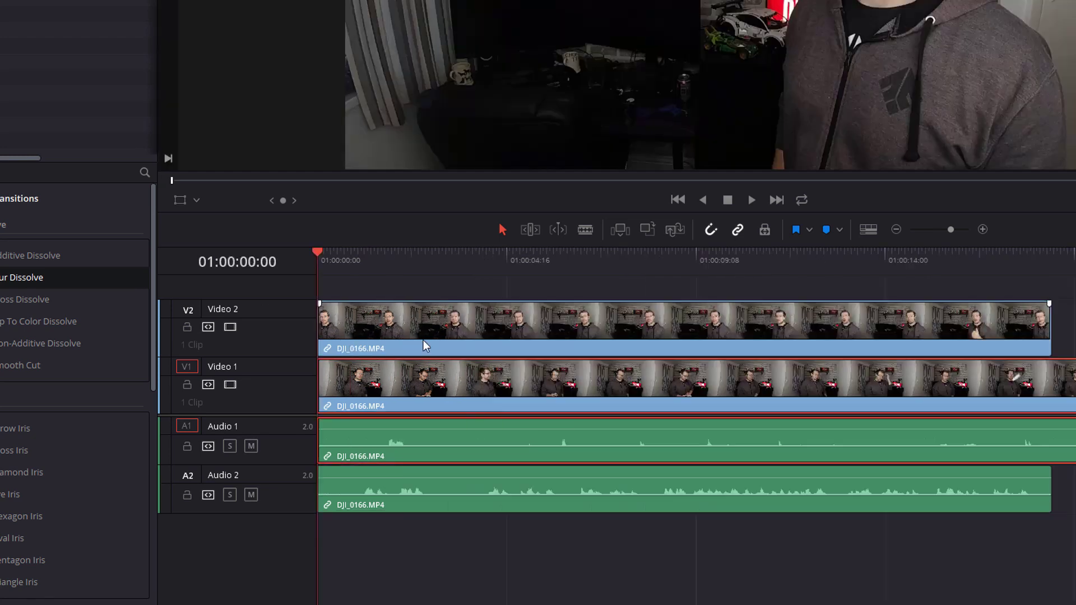
{"action": "left_click", "coordinate": [468, 330]}
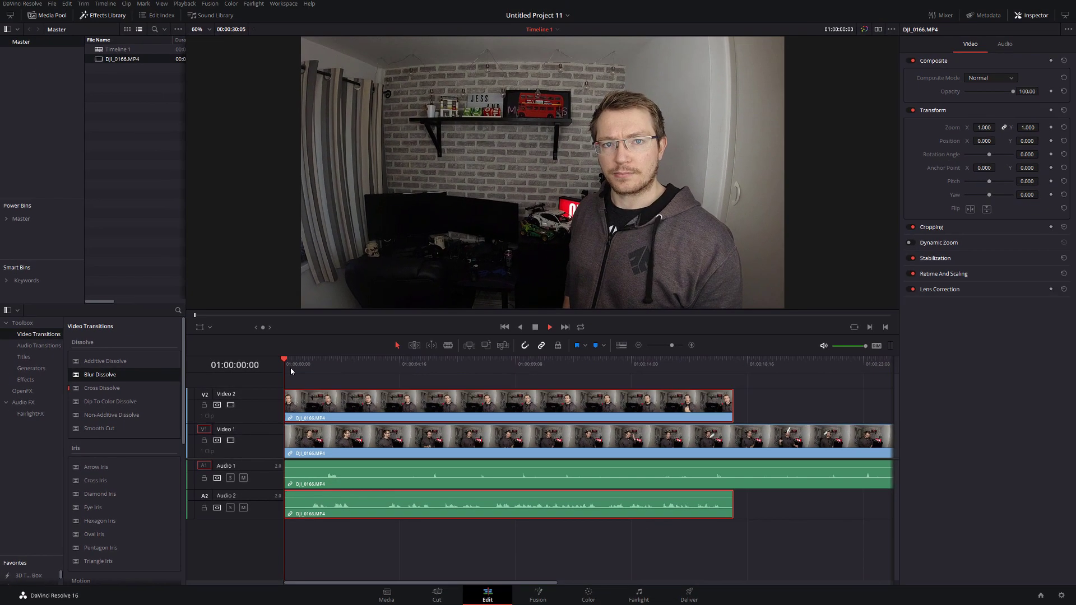
{"action": "key", "text": "space"}
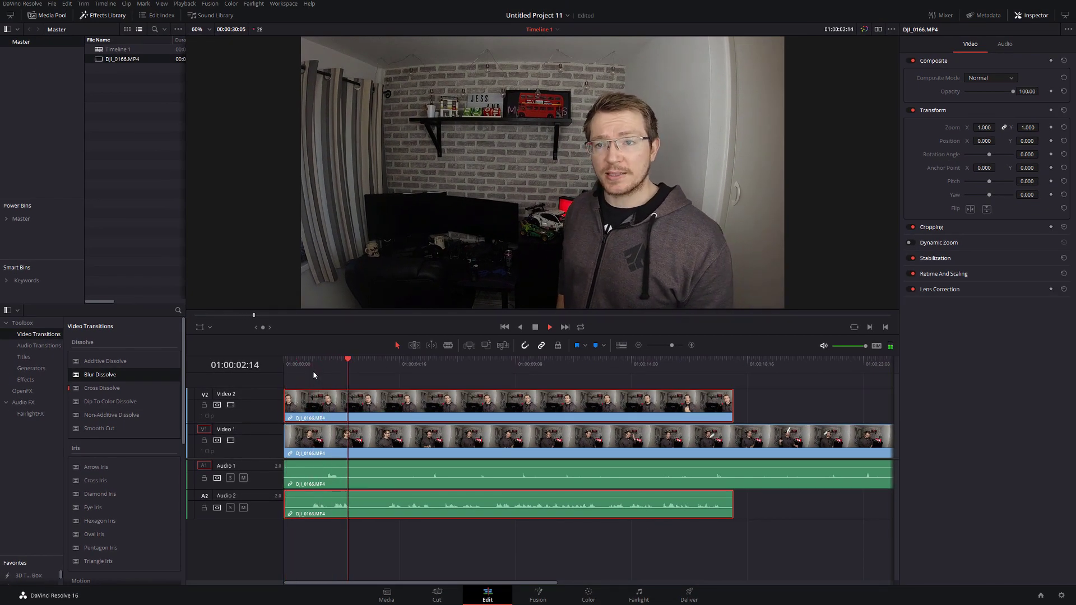
- Trim the head of the Video 1 clip slightly and replay from near the start
{"action": "mouse_move", "coordinate": [285, 440]}
{"action": "left_mouse_down"}
{"action": "mouse_move", "coordinate": [312, 440]}
{"action": "mouse_move", "coordinate": [285, 439]}
{"action": "left_mouse_up"}
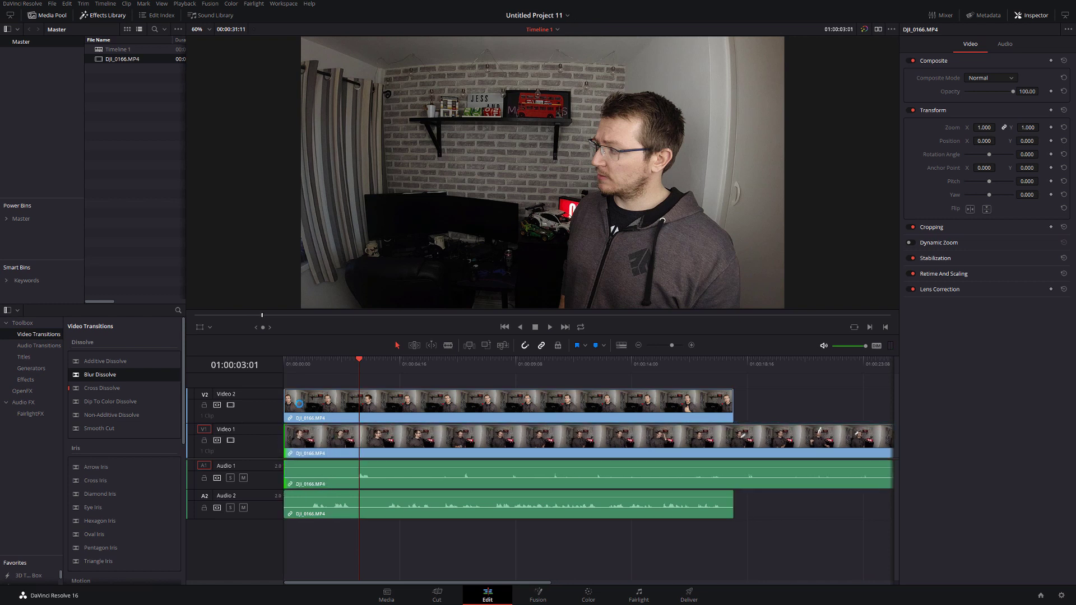
{"action": "left_click", "coordinate": [334, 370]}
{"action": "key", "text": "space"}
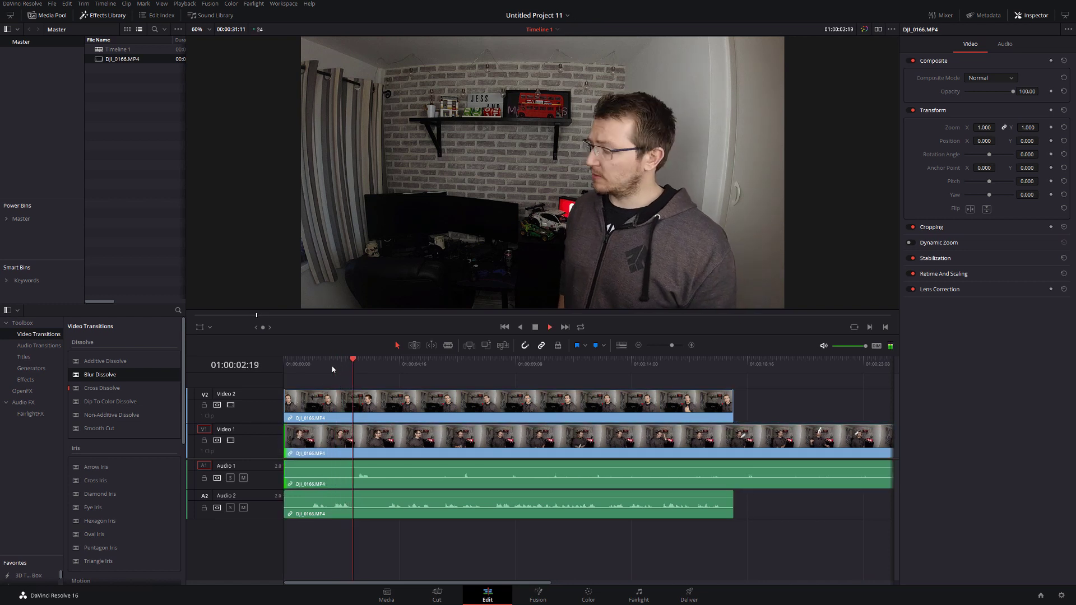
{"action": "key", "text": "space"}
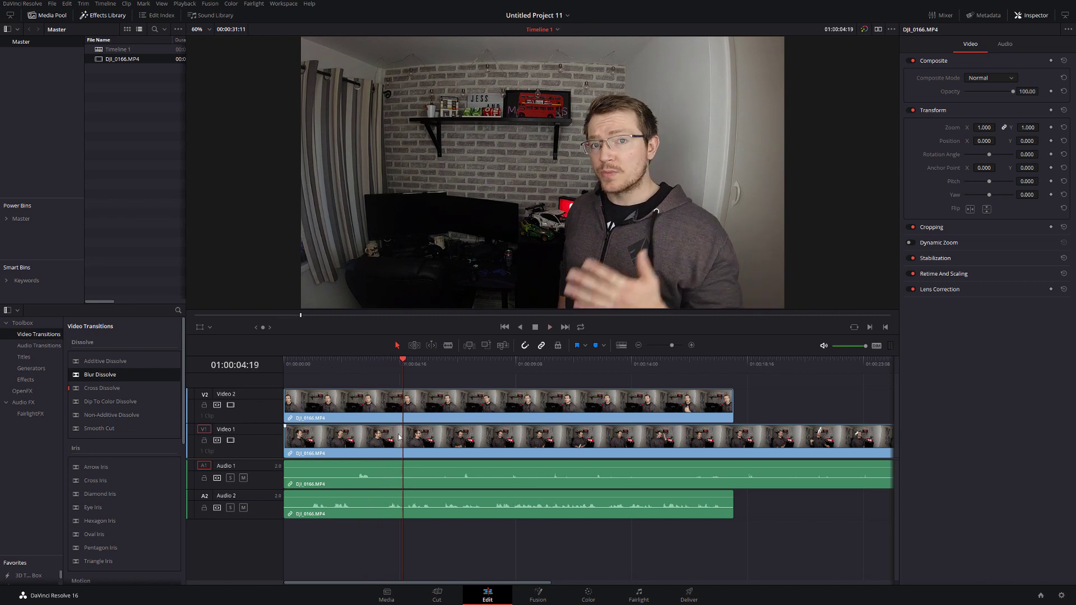
- Select the Video 2 clip and bring it into the Color page with the node graph showing
{"action": "left_click", "coordinate": [318, 403]}
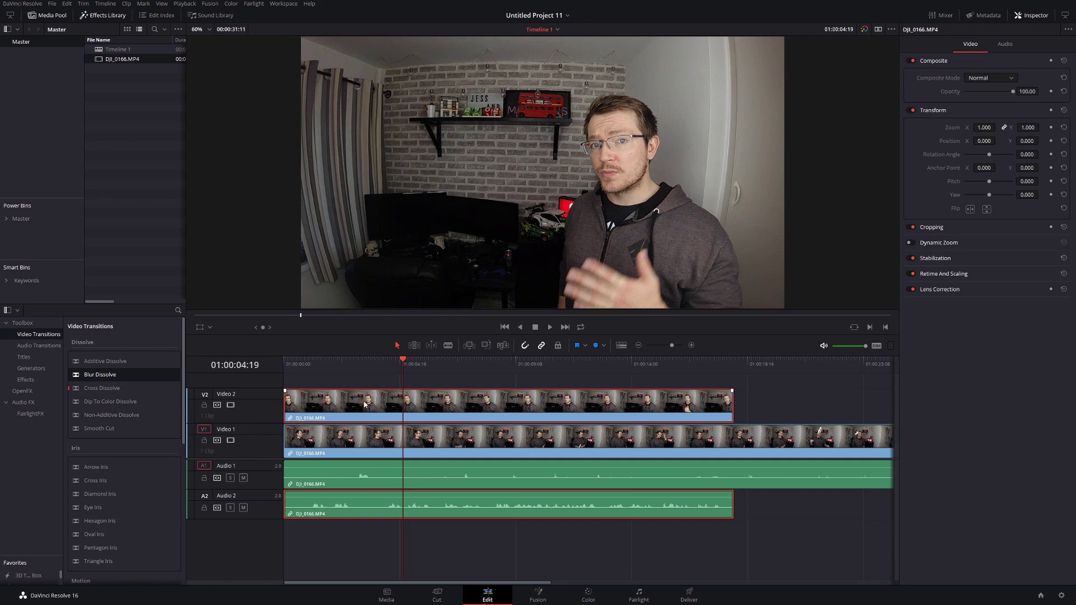
{"action": "left_click", "coordinate": [588, 595]}
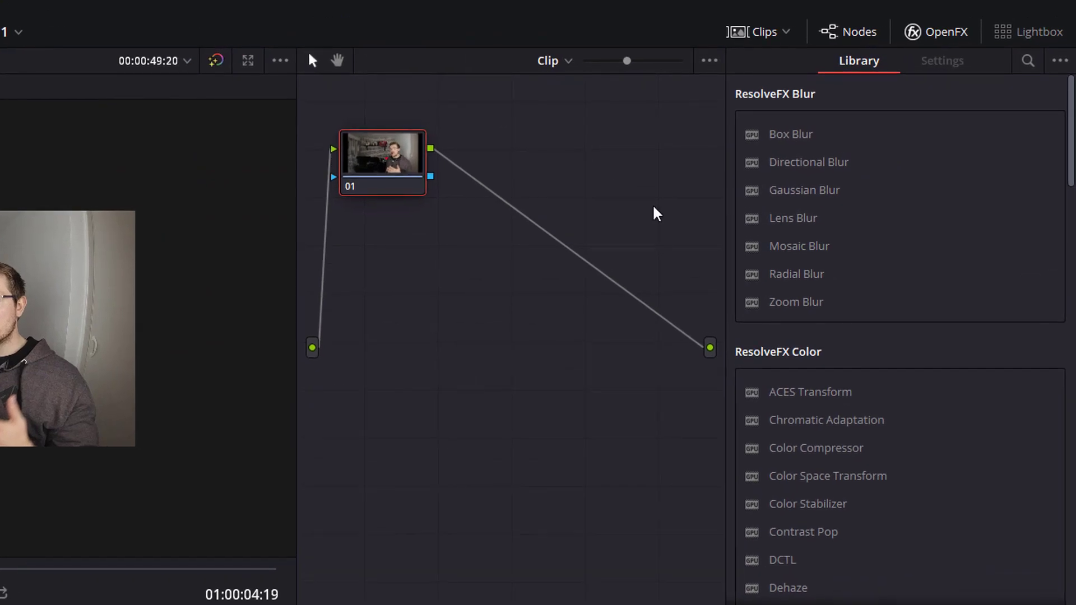
{"action": "left_click", "coordinate": [856, 37]}
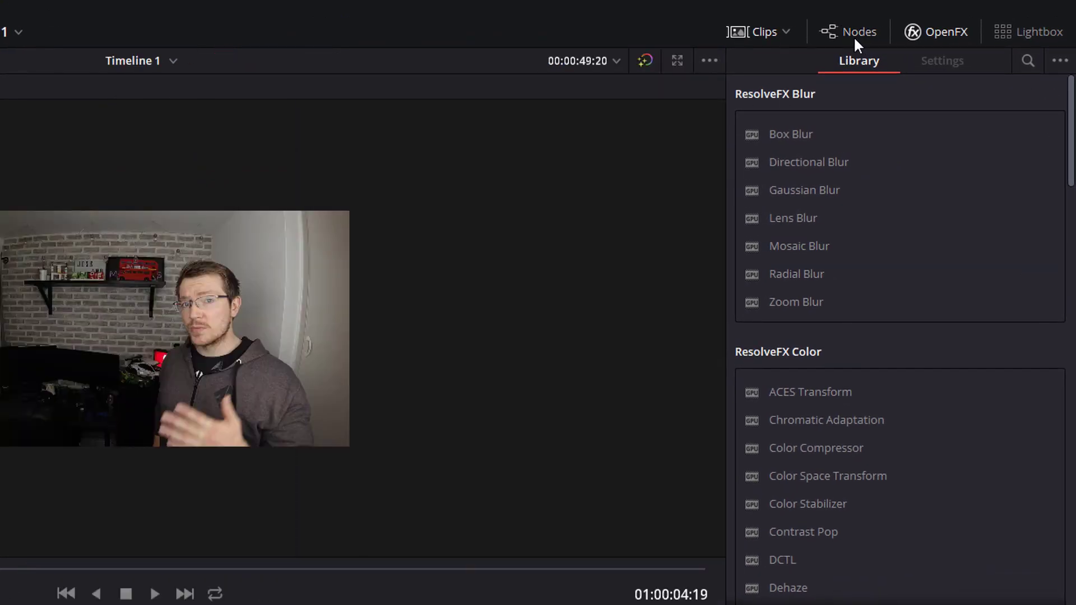
{"action": "left_click", "coordinate": [855, 39]}
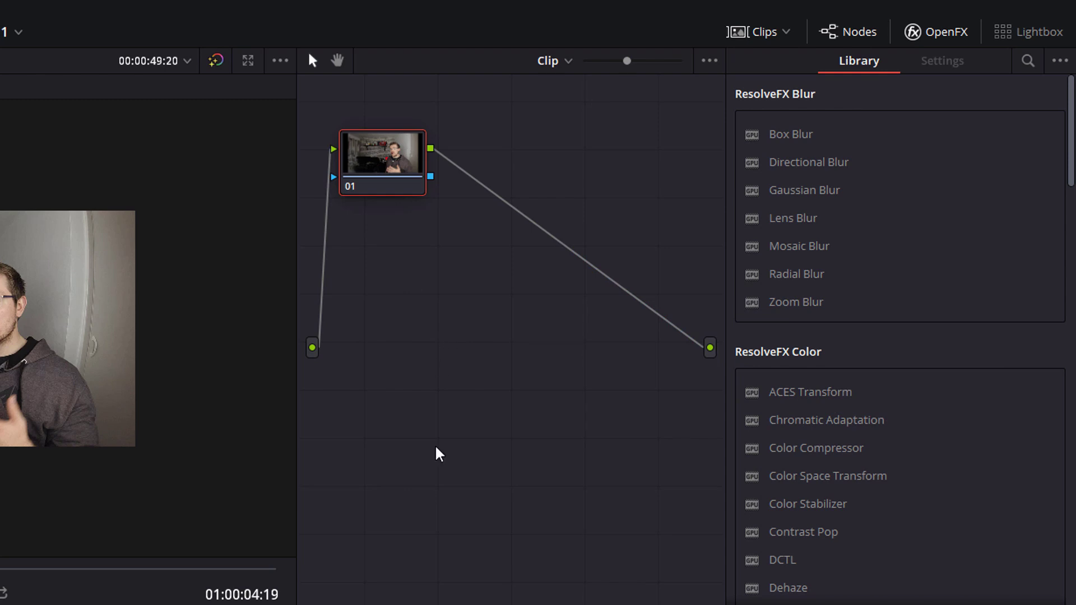
- Add an alpha output to the node graph and connect node 01's alpha to it
{"action": "right_click", "coordinate": [425, 386]}
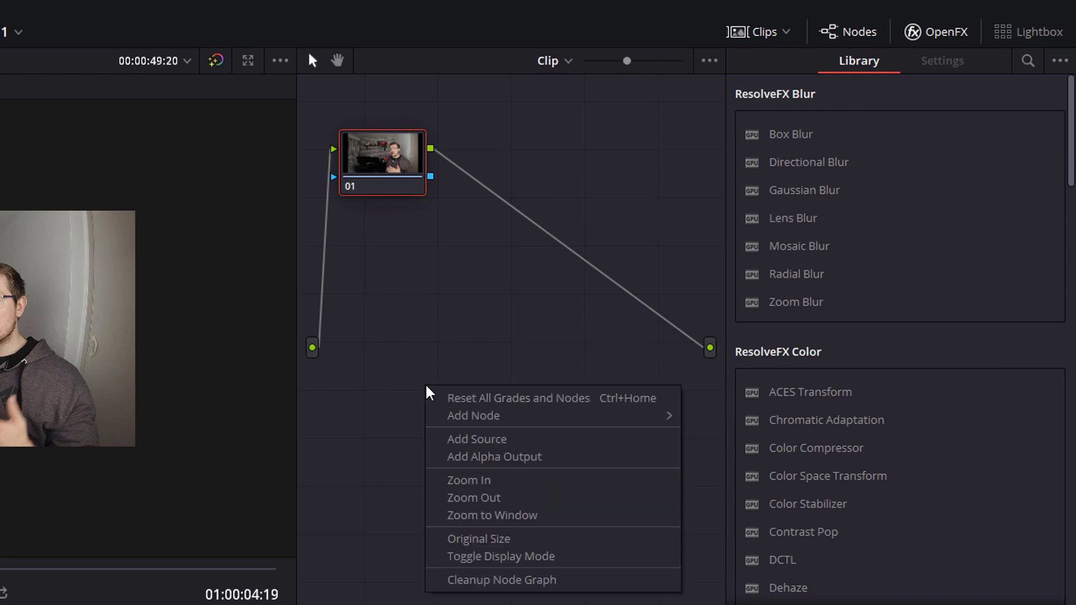
{"action": "left_click", "coordinate": [489, 463]}
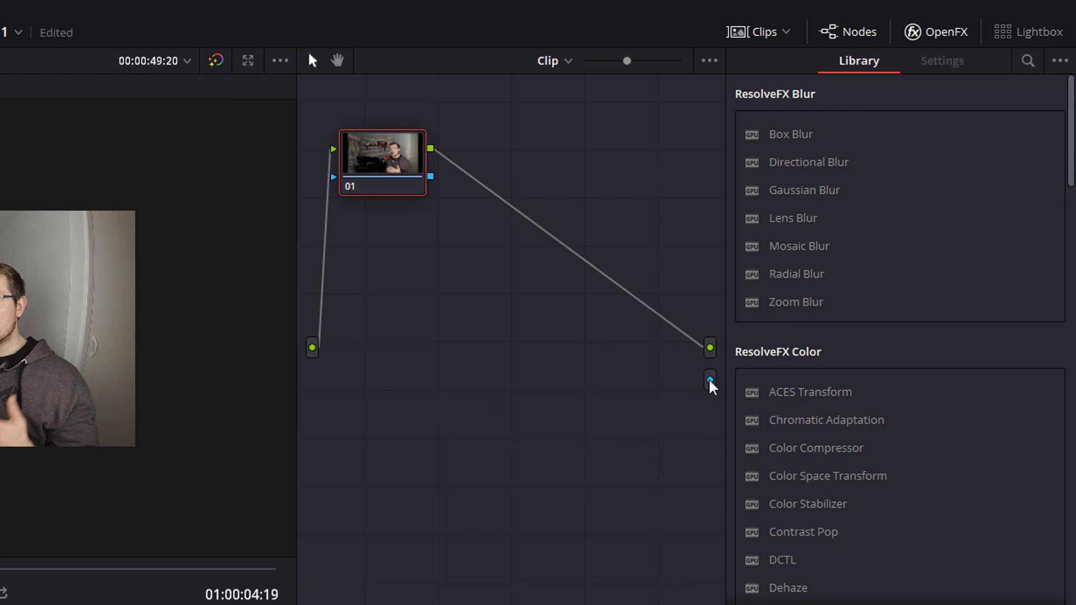
{"action": "left_click_drag", "start_coordinate": [709, 379], "coordinate": [429, 176]}
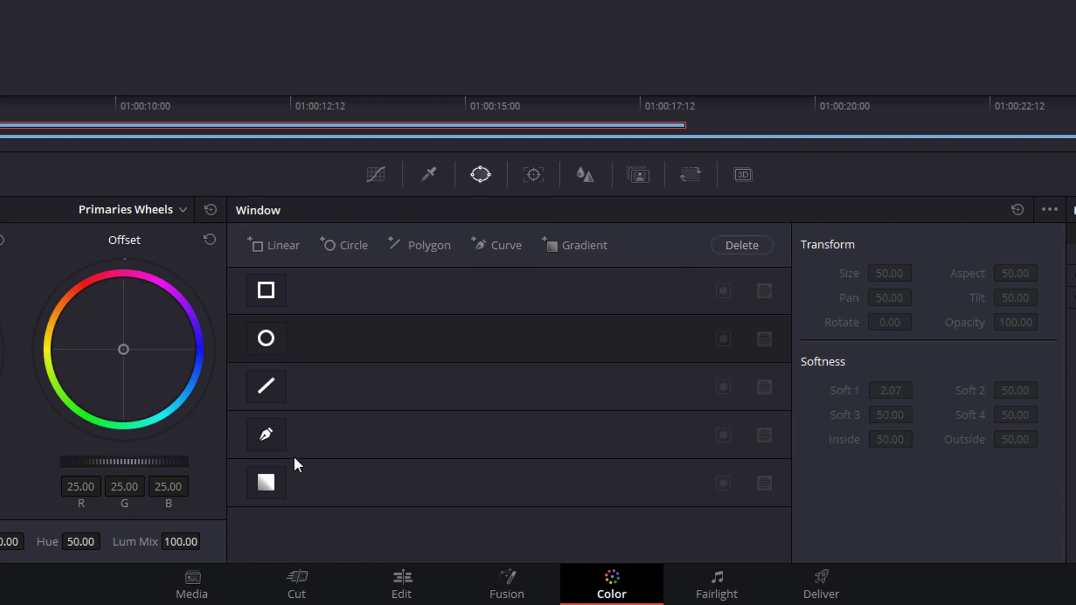
- Create a Pen curve window on the node and set its first softness value to 3
{"action": "left_click", "coordinate": [268, 436]}
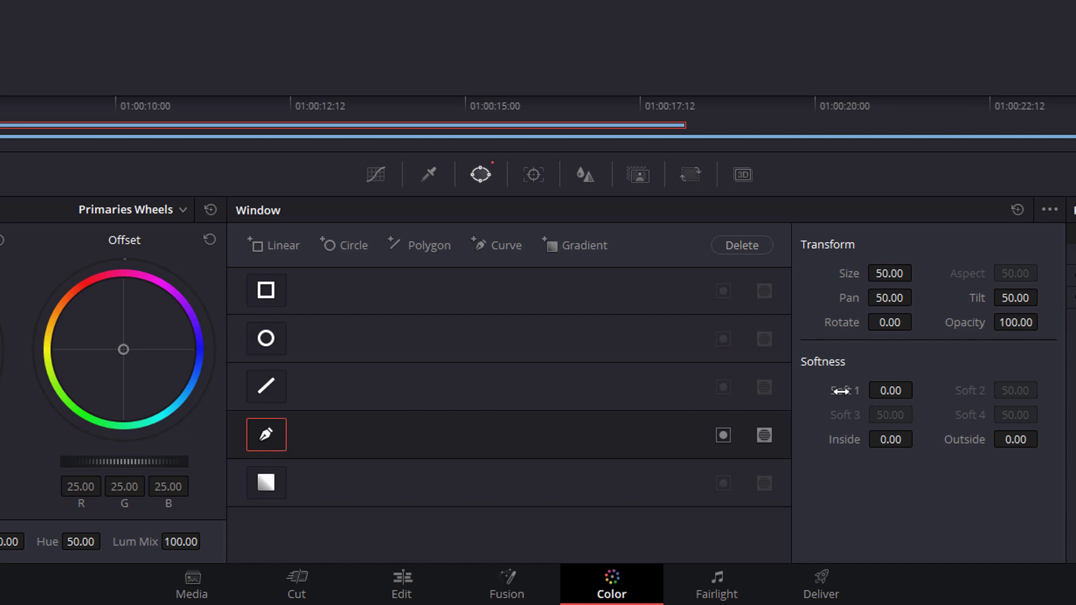
{"action": "left_click", "coordinate": [890, 390]}
{"action": "type", "text": "3"}
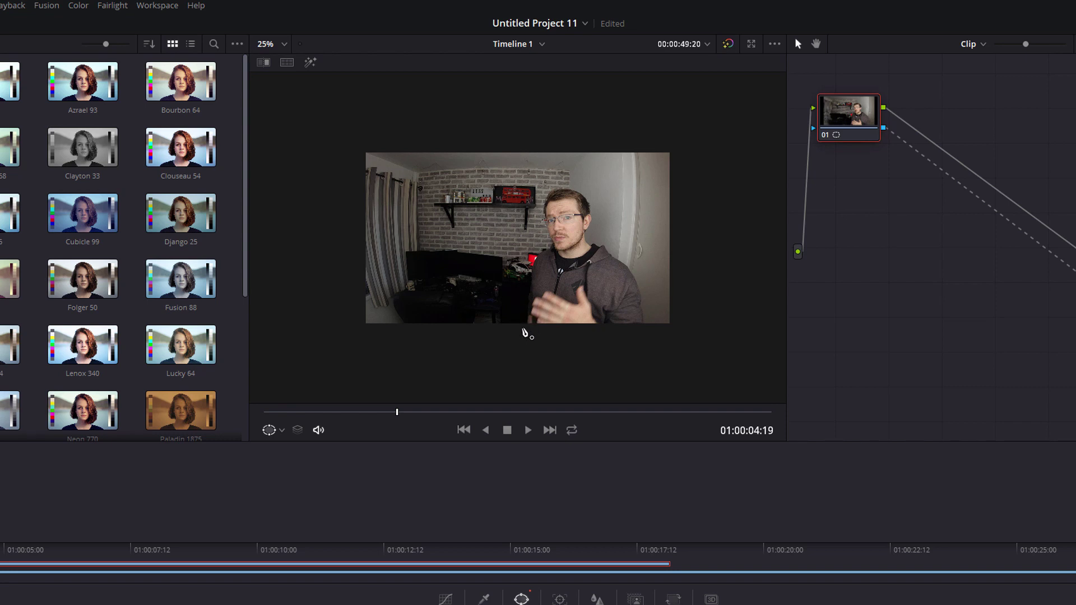
- Draw a closed polygon mask around the right-hand figure, extending above the frame
{"action": "left_click", "coordinate": [516, 329]}
{"action": "left_click", "coordinate": [534, 258]}
{"action": "left_click", "coordinate": [532, 191]}
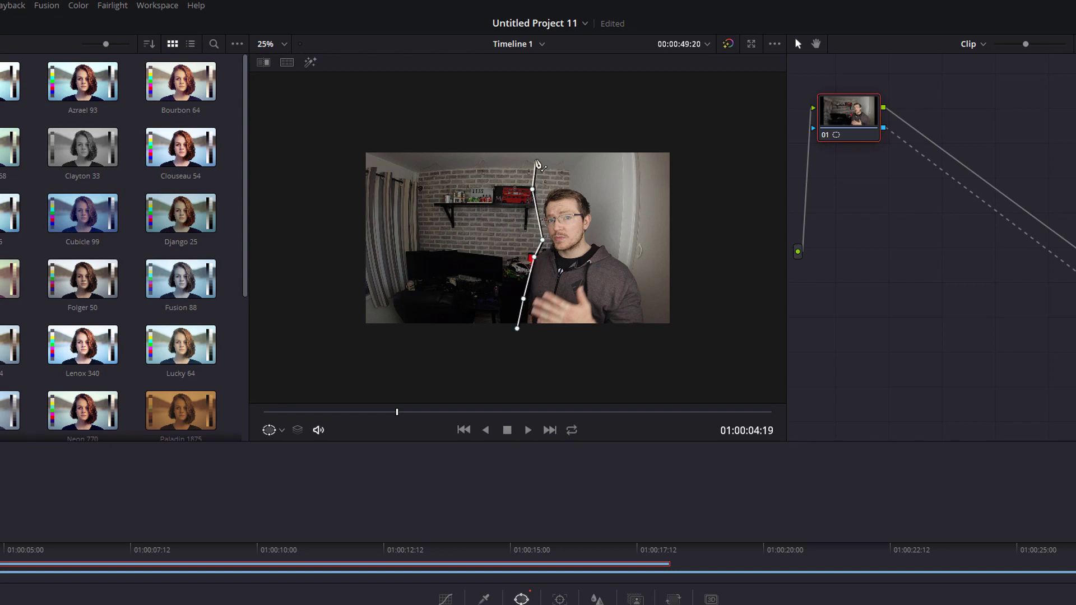
{"action": "left_click", "coordinate": [533, 135]}
{"action": "left_click", "coordinate": [705, 137]}
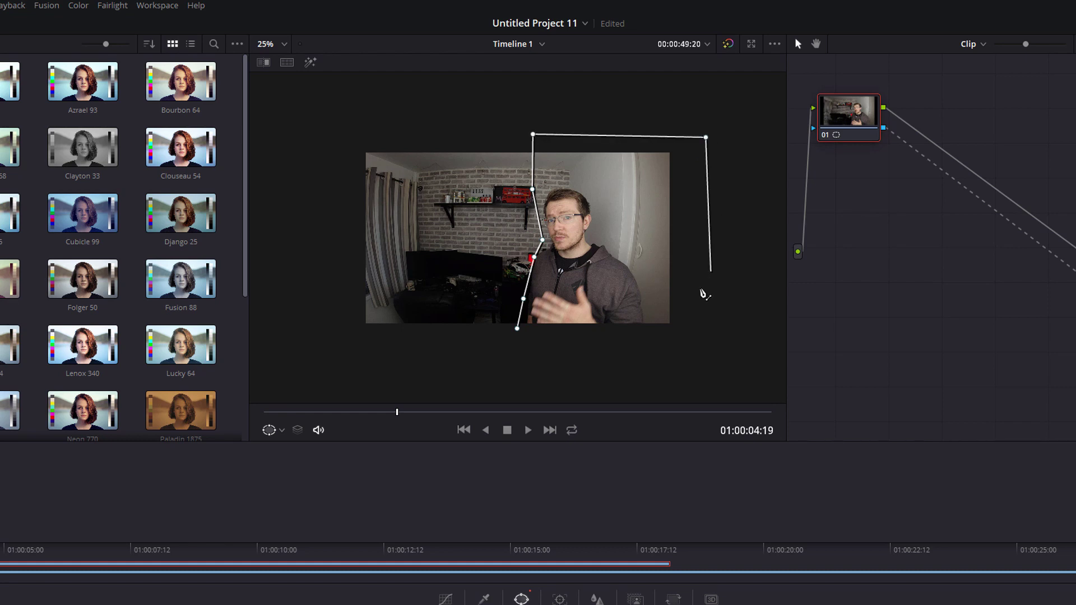
{"action": "left_click", "coordinate": [696, 340]}
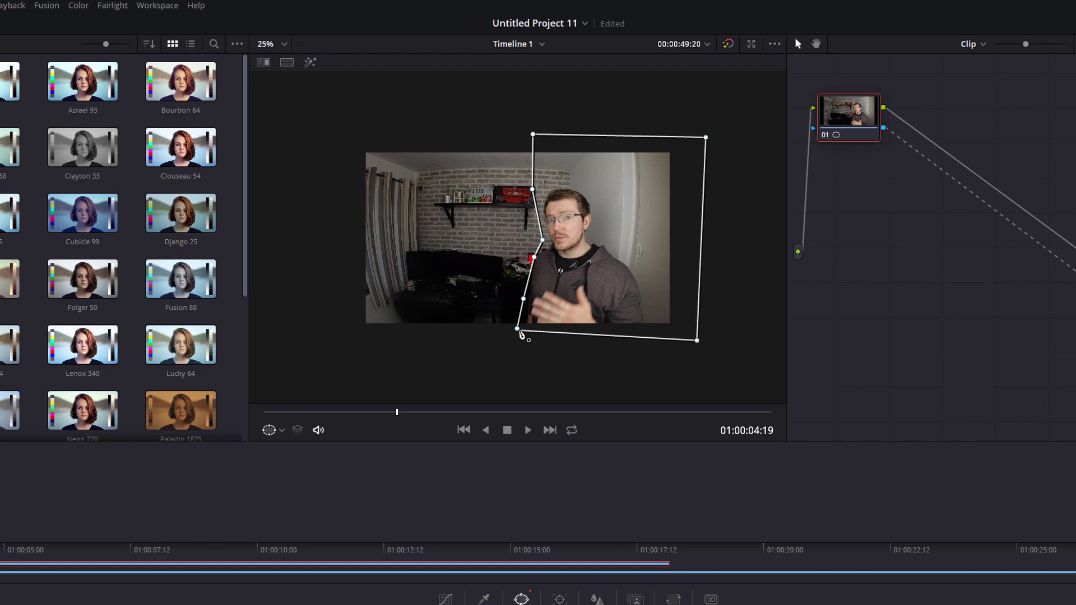
{"action": "left_click", "coordinate": [517, 329]}
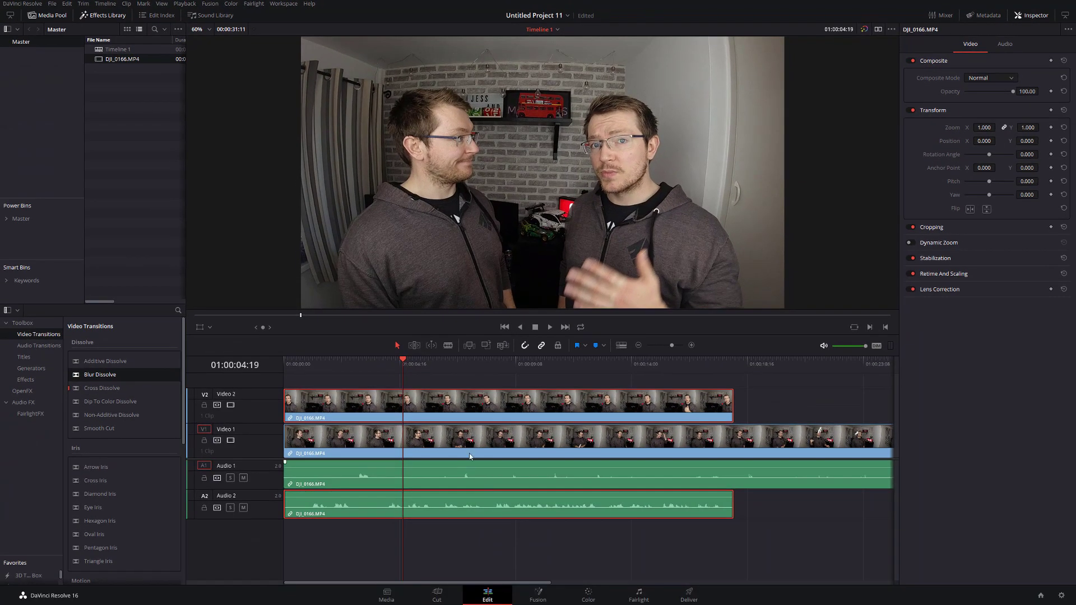
- Play the stacked takes from the timeline start, then select the Video 1 clip and replay from the beginning
{"action": "left_click_drag", "start_coordinate": [385, 365], "coordinate": [264, 355]}
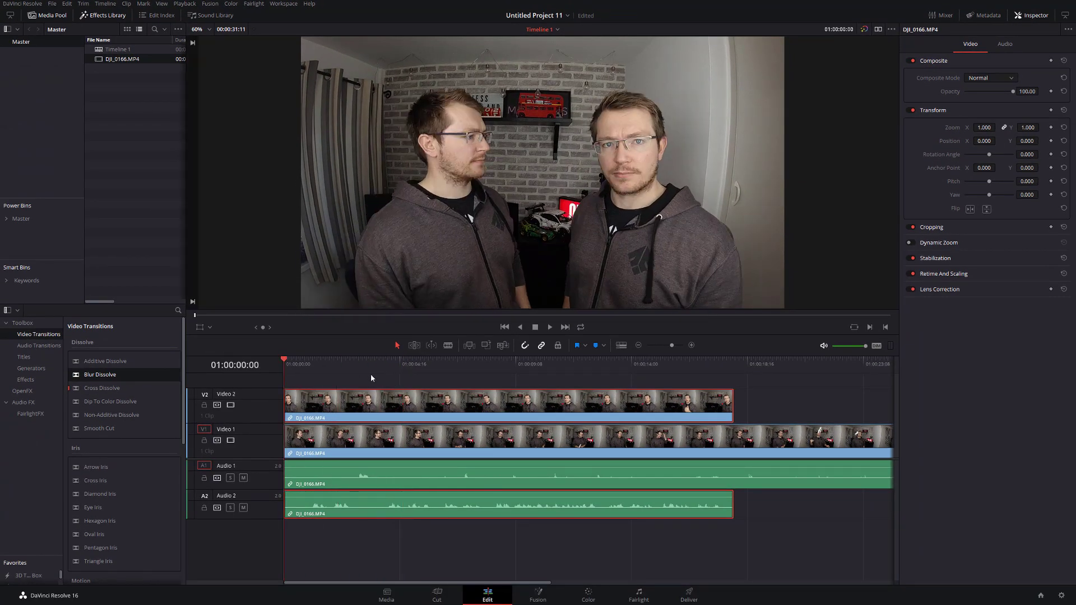
{"action": "key", "text": "space"}
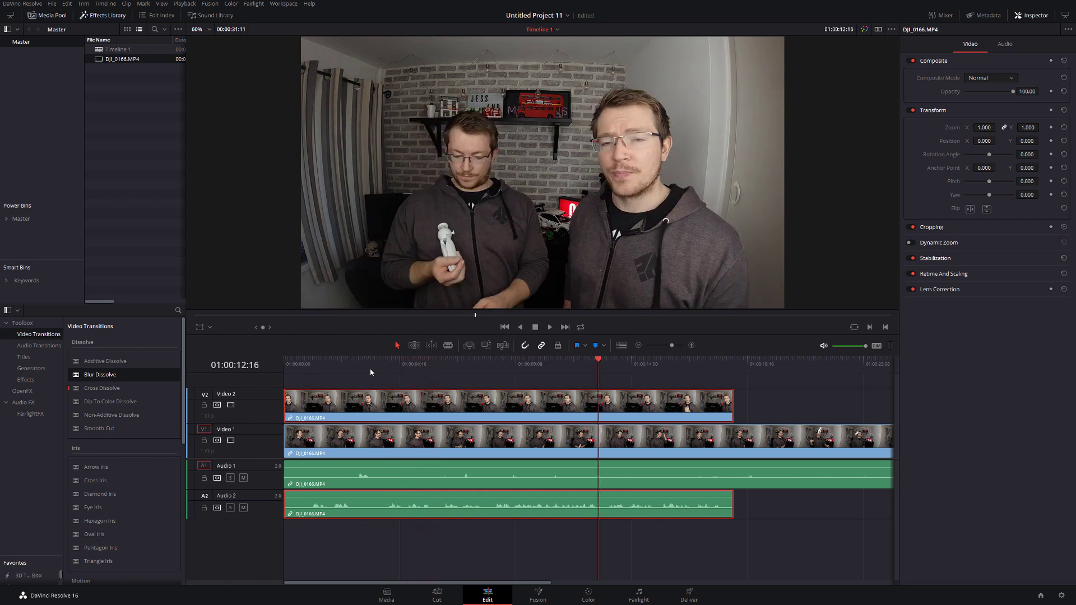
{"action": "left_click", "coordinate": [332, 443]}
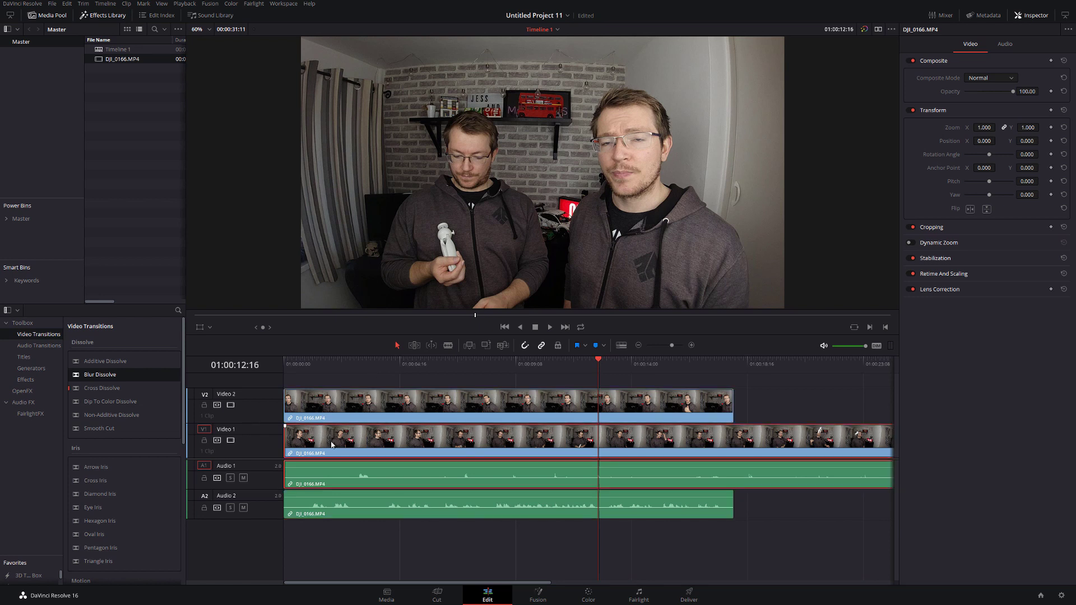
{"action": "left_click", "coordinate": [292, 371]}
{"action": "key", "text": "space"}
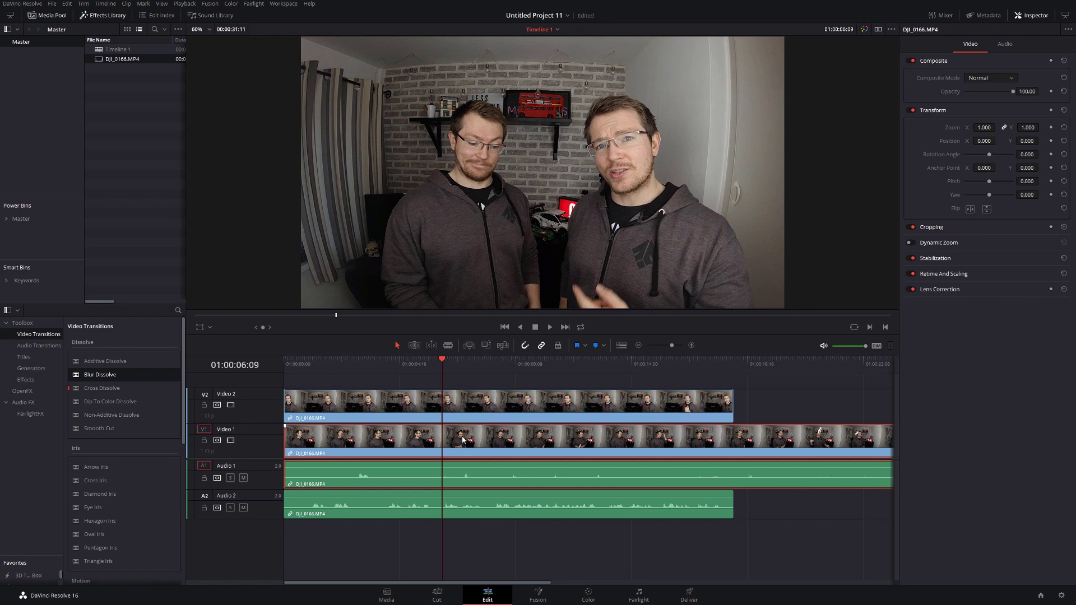
- Split the lower clip at 01:00:06:09 and slow its second part to 20% speed
{"action": "key", "text": "ctrl+b"}
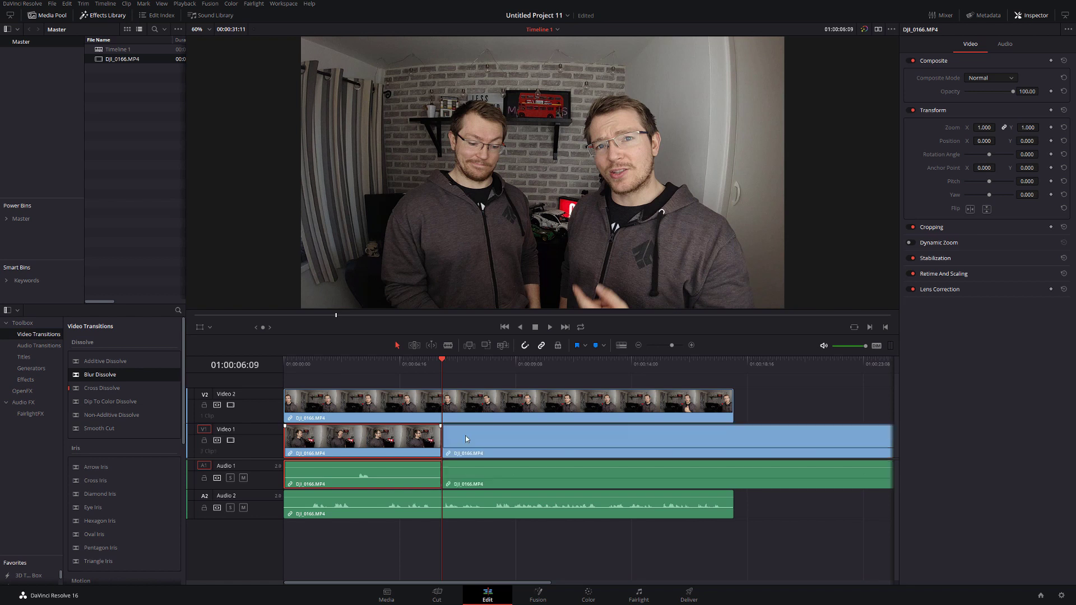
{"action": "left_click", "coordinate": [472, 443]}
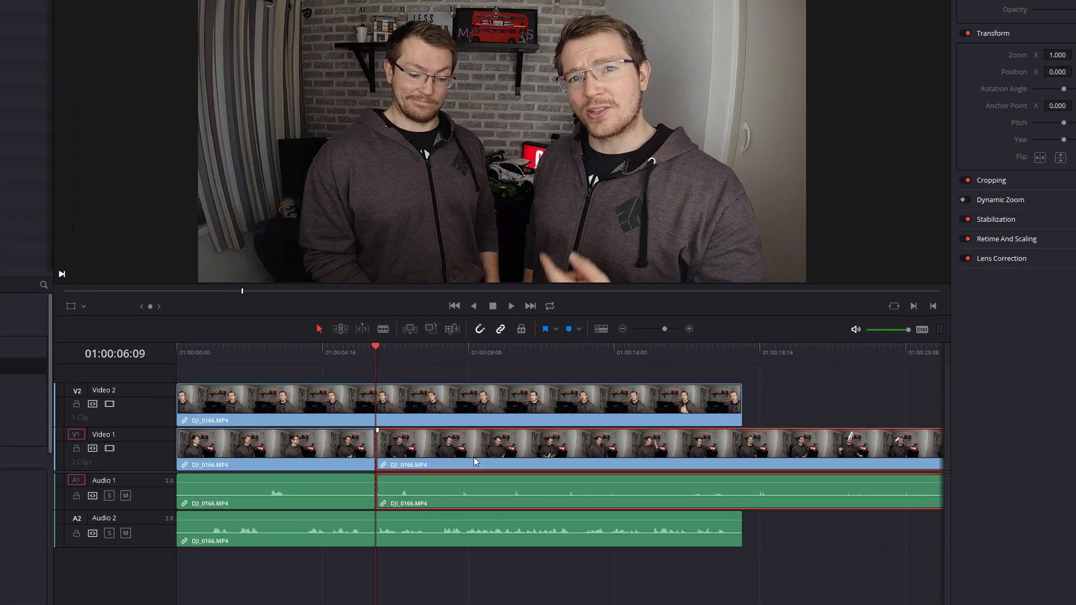
{"action": "right_click", "coordinate": [516, 445]}
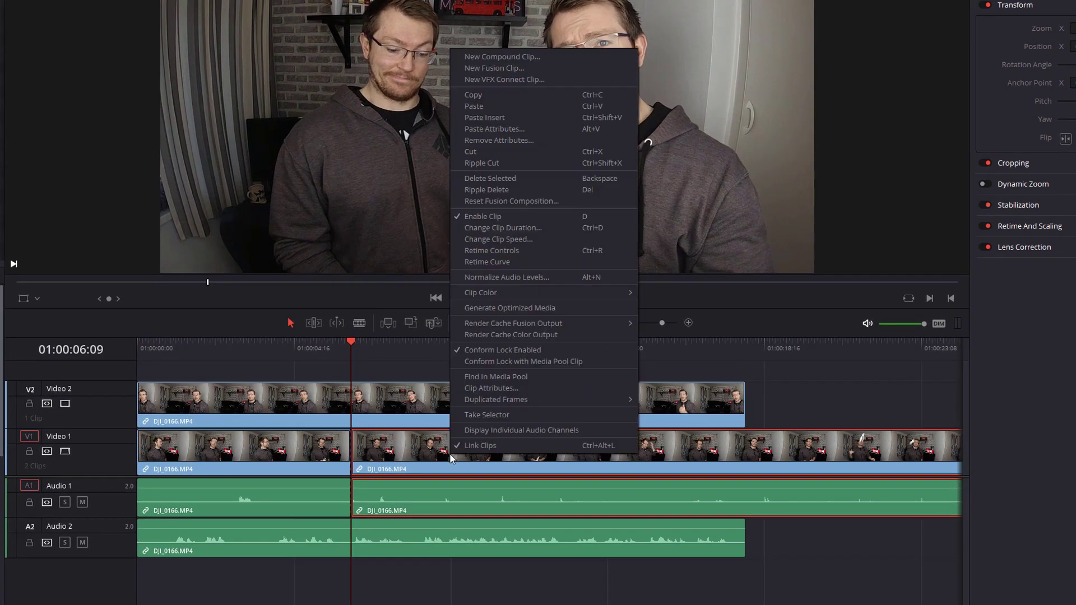
{"action": "left_click", "coordinate": [507, 240]}
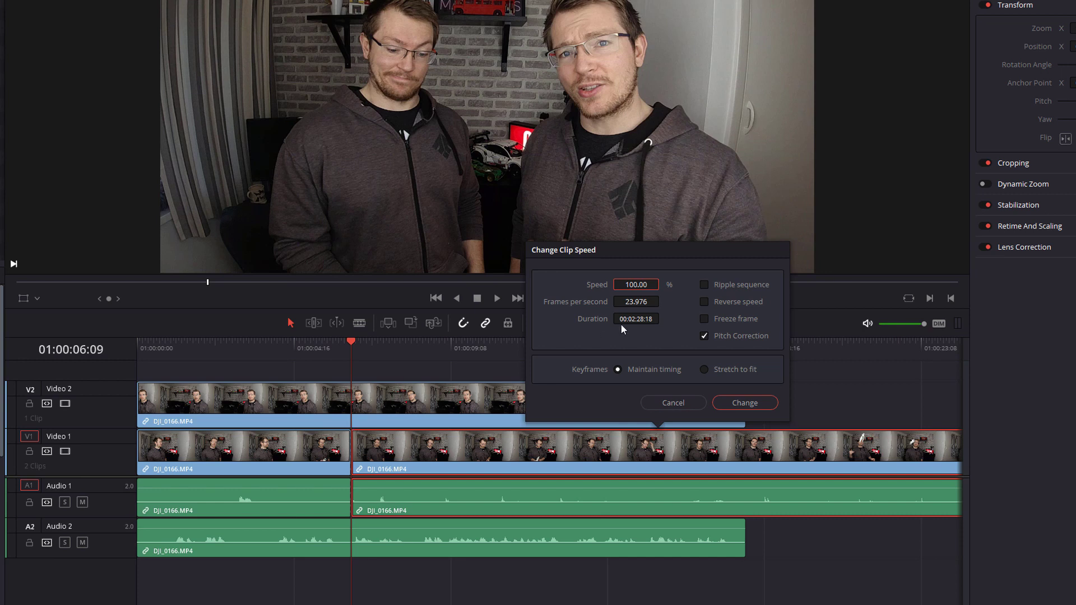
{"action": "type", "text": "20"}
{"action": "left_click", "coordinate": [753, 404]}
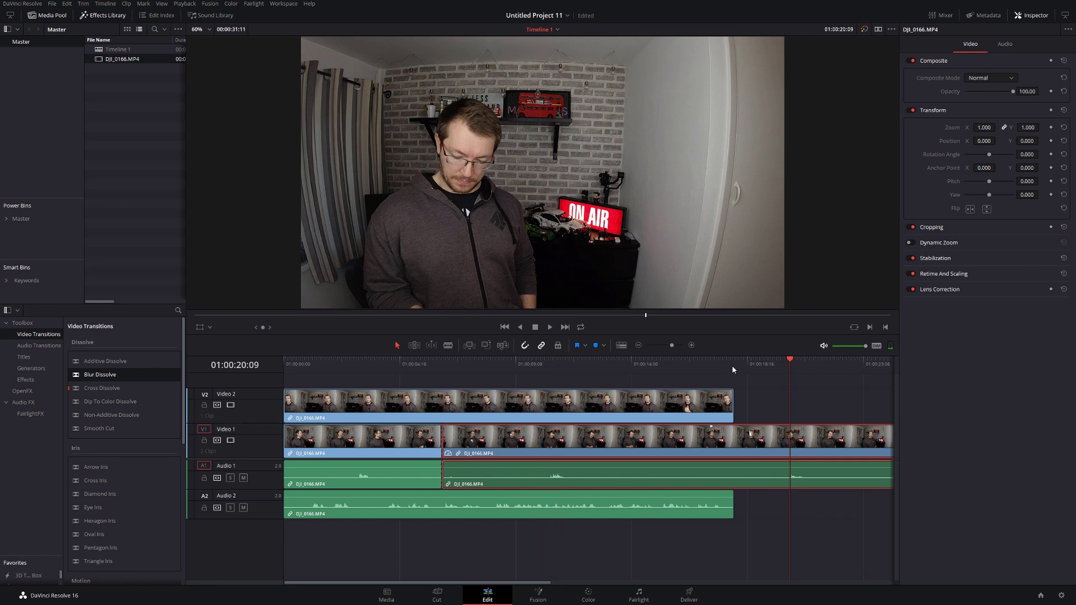
- Split the slowed clip near 01:00:18:16, delete its tail, and preview the dog footage
{"action": "left_click", "coordinate": [750, 365]}
{"action": "key", "text": "ctrl+b"}
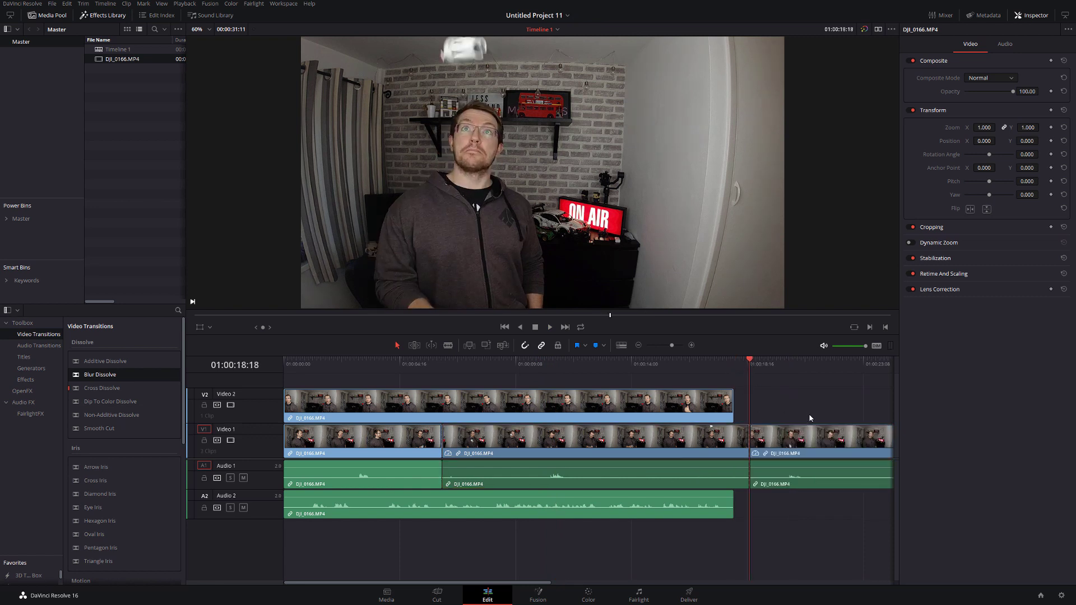
{"action": "key", "text": "Delete"}
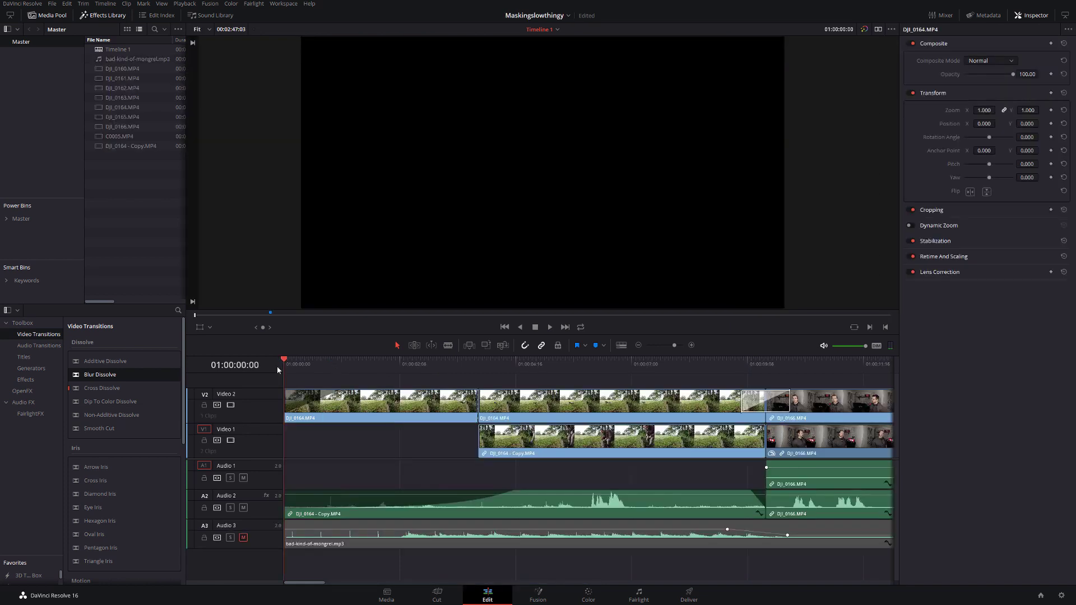
{"action": "left_click_drag", "start_coordinate": [277, 365], "coordinate": [391, 361]}
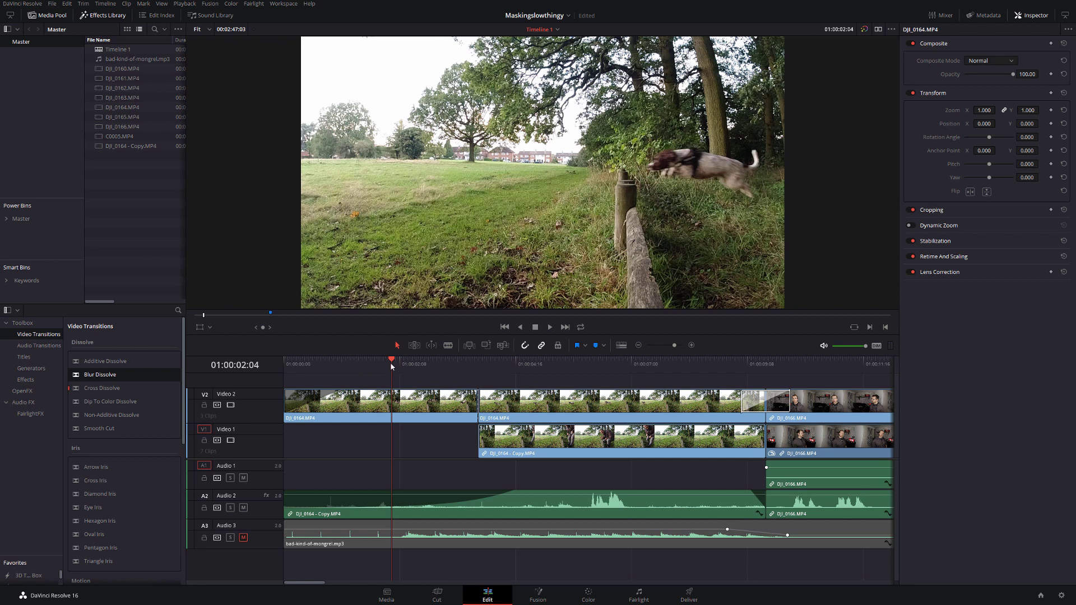
{"action": "left_click_drag", "start_coordinate": [391, 365], "coordinate": [477, 365]}
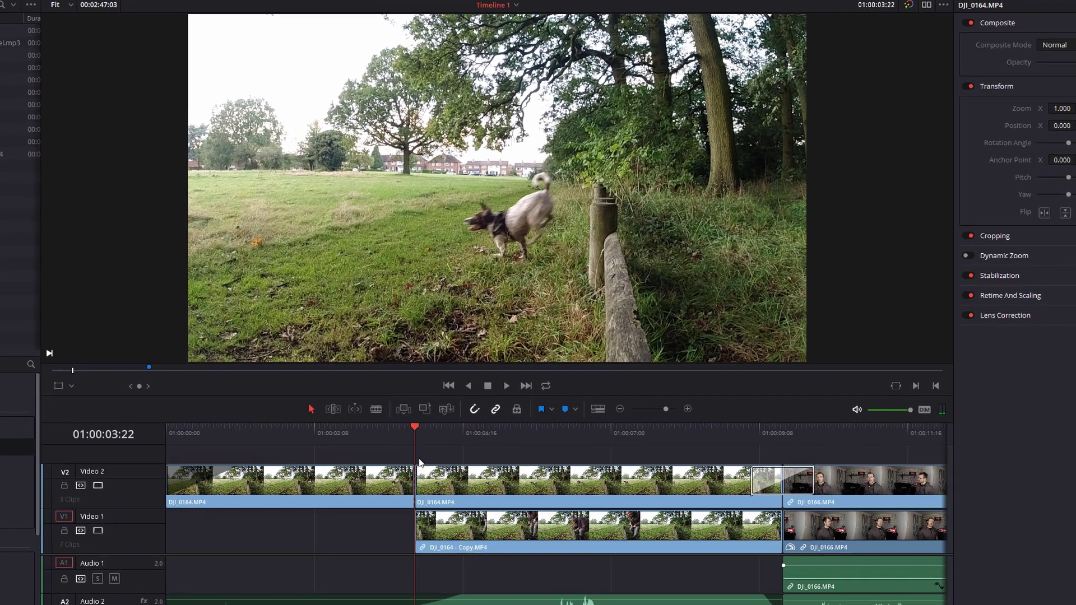
{"action": "left_click", "coordinate": [409, 490]}
{"action": "left_click", "coordinate": [443, 487]}
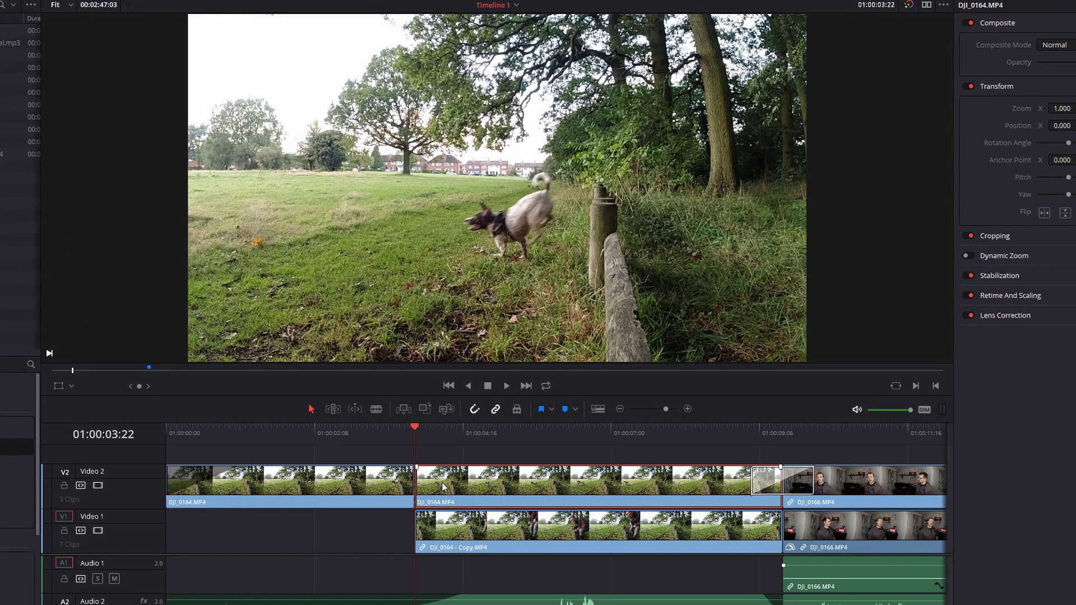
{"action": "left_click_drag", "start_coordinate": [421, 435], "coordinate": [465, 435]}
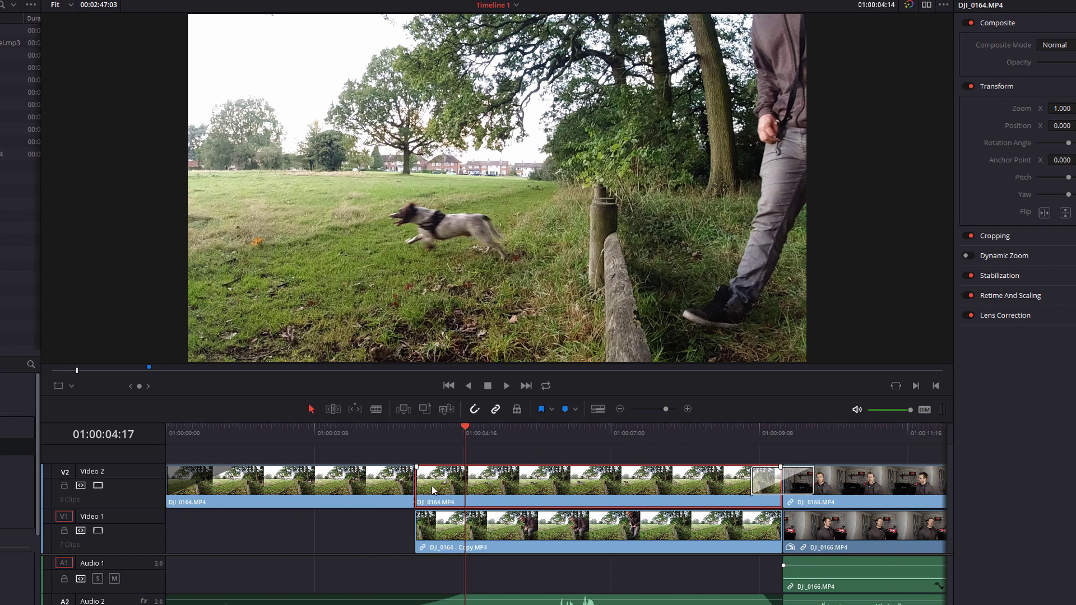
{"action": "left_click", "coordinate": [307, 440]}
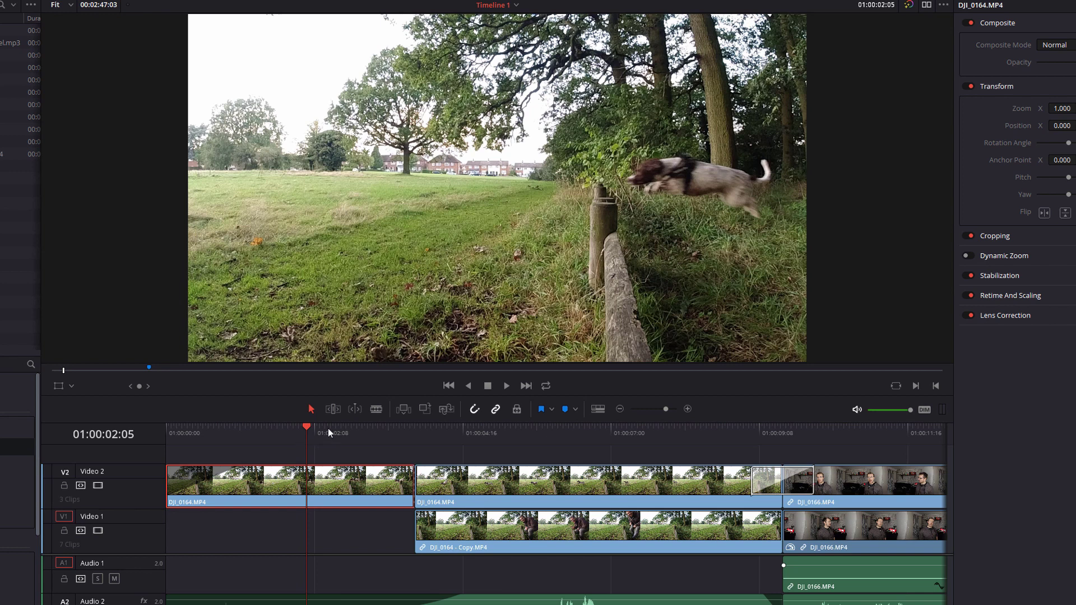
{"action": "left_click_drag", "start_coordinate": [327, 428], "coordinate": [299, 428]}
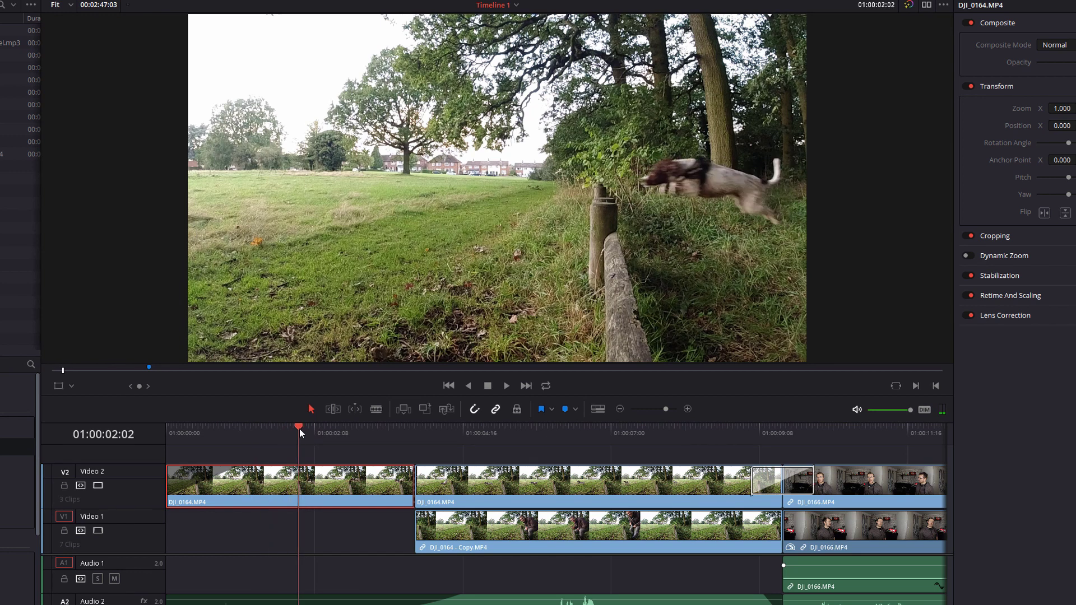
{"action": "left_click", "coordinate": [423, 435]}
{"action": "left_click", "coordinate": [450, 485]}
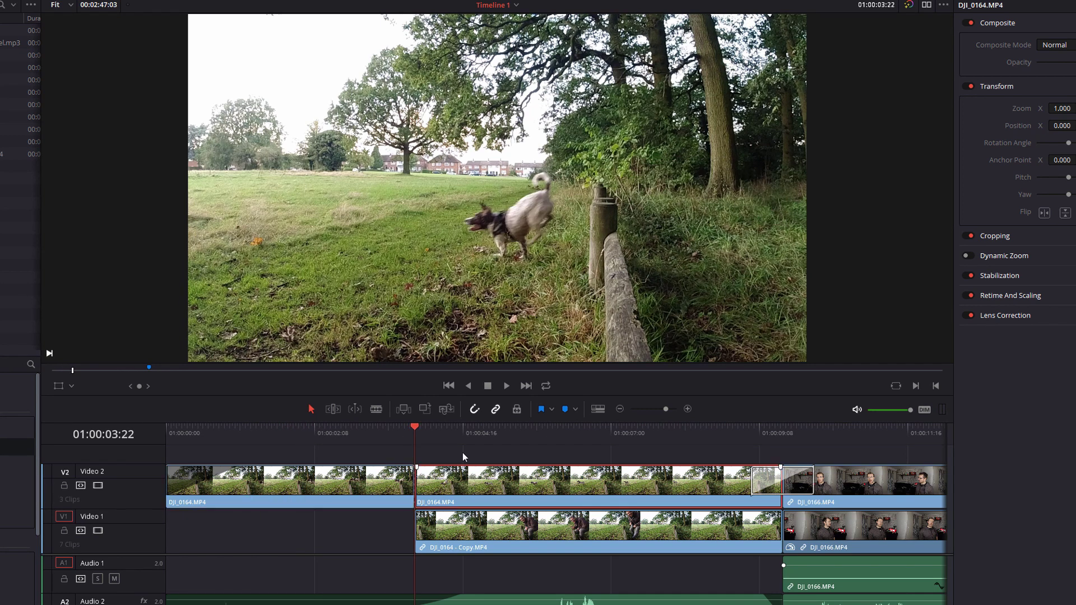
{"action": "left_click", "coordinate": [545, 530]}
{"action": "key", "text": "d"}
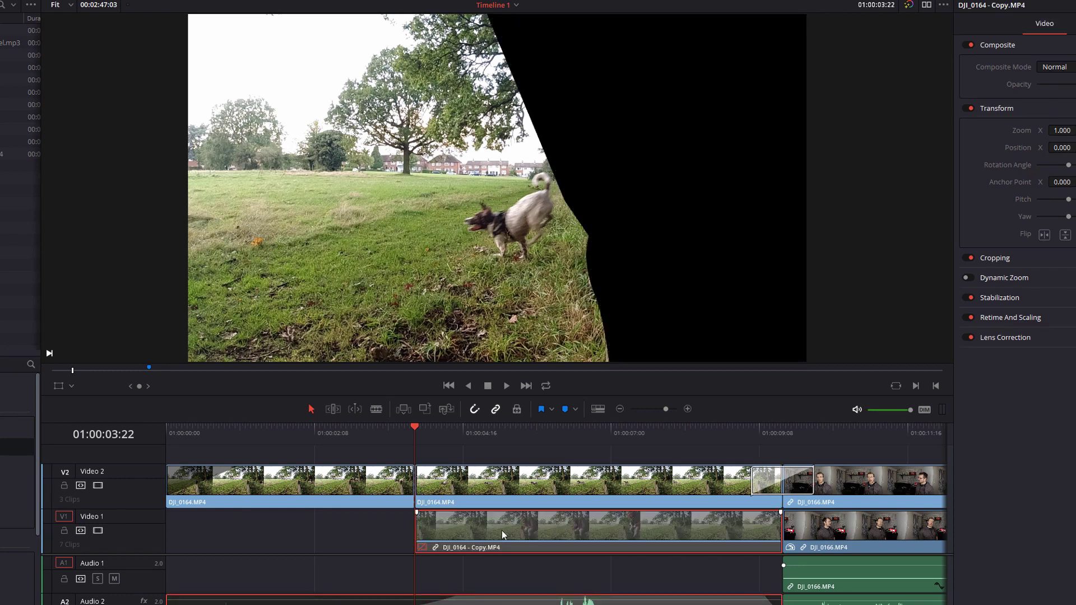
{"action": "key", "text": "d"}
{"action": "key", "text": "space"}
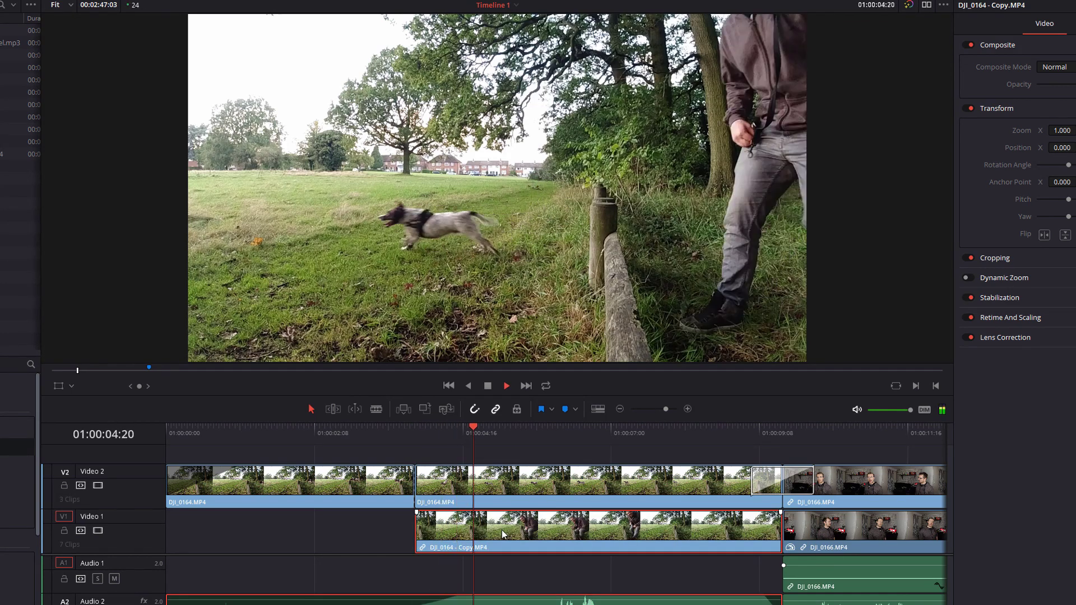